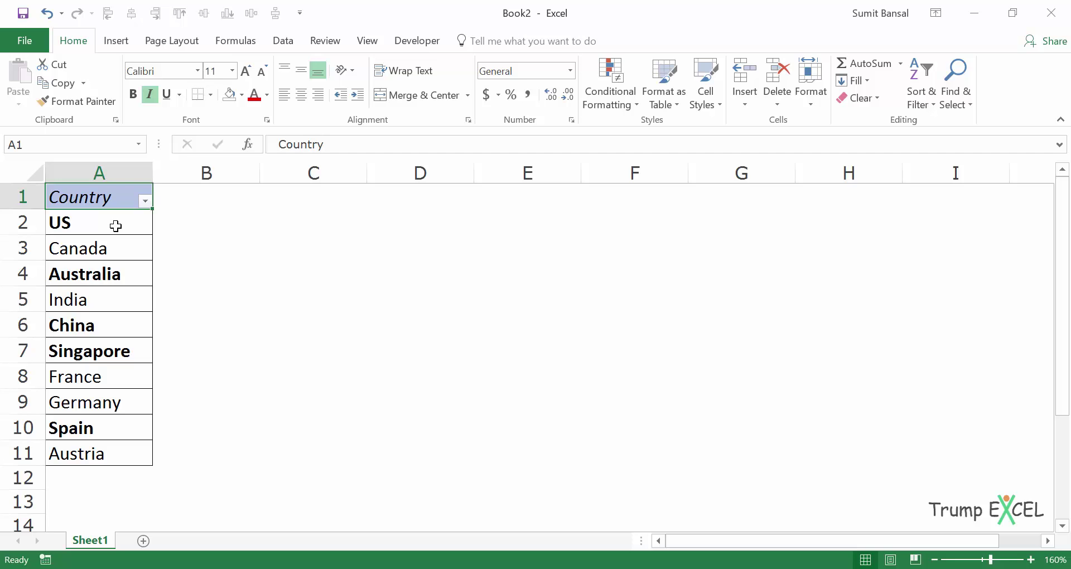
Step: Inspect the bold US cell and the Country filter options, closing them without filtering
click(115, 225)
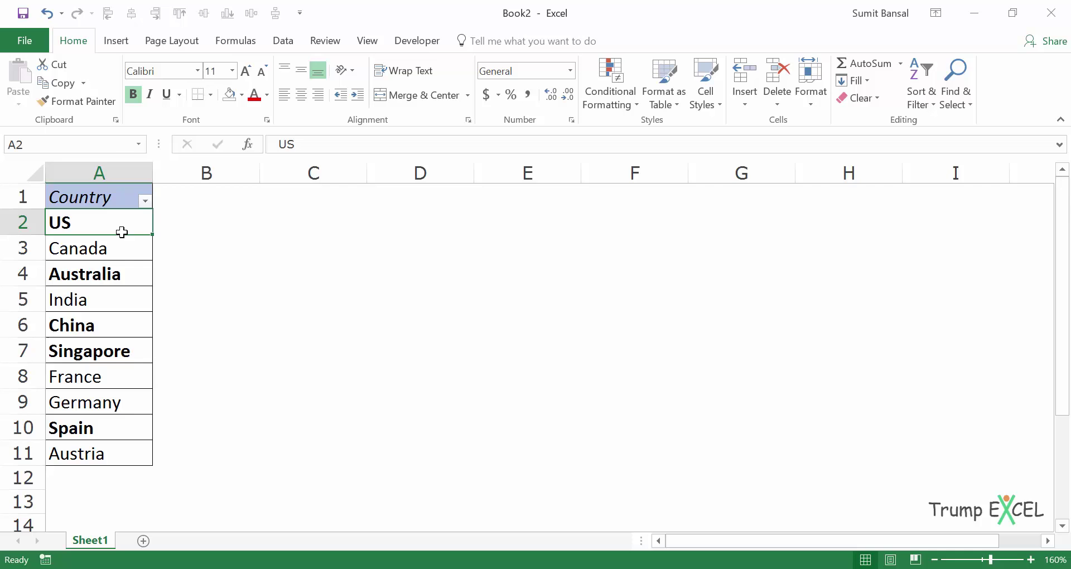
click(115, 203)
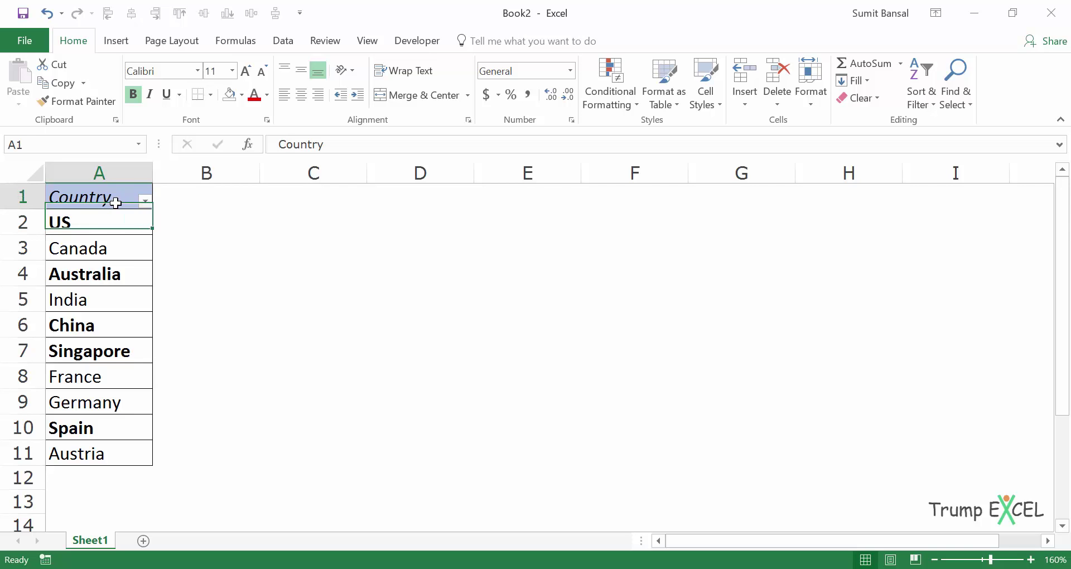
click(146, 202)
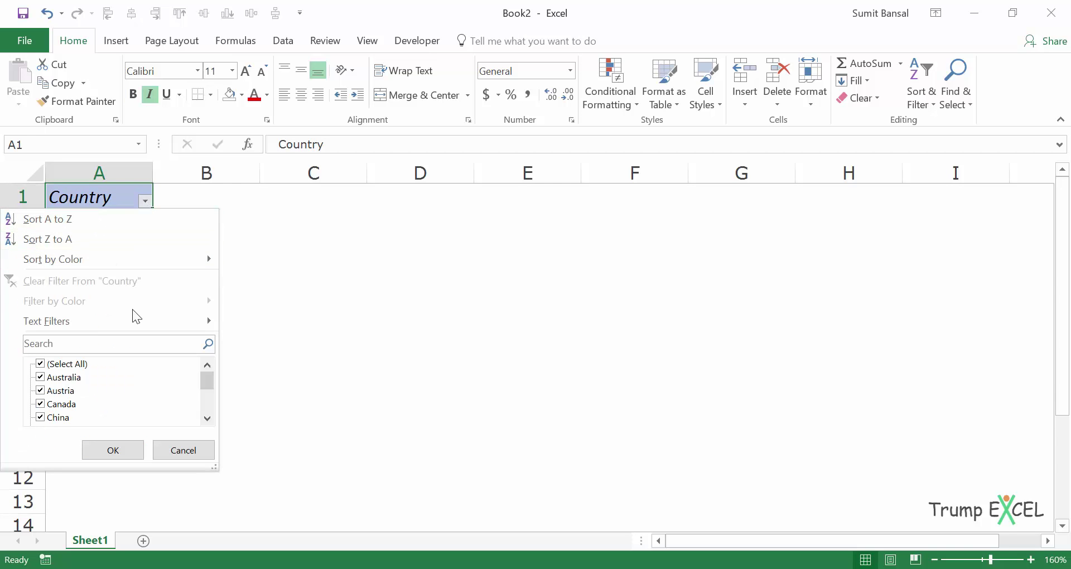
mouse_move(70, 329)
click(241, 273)
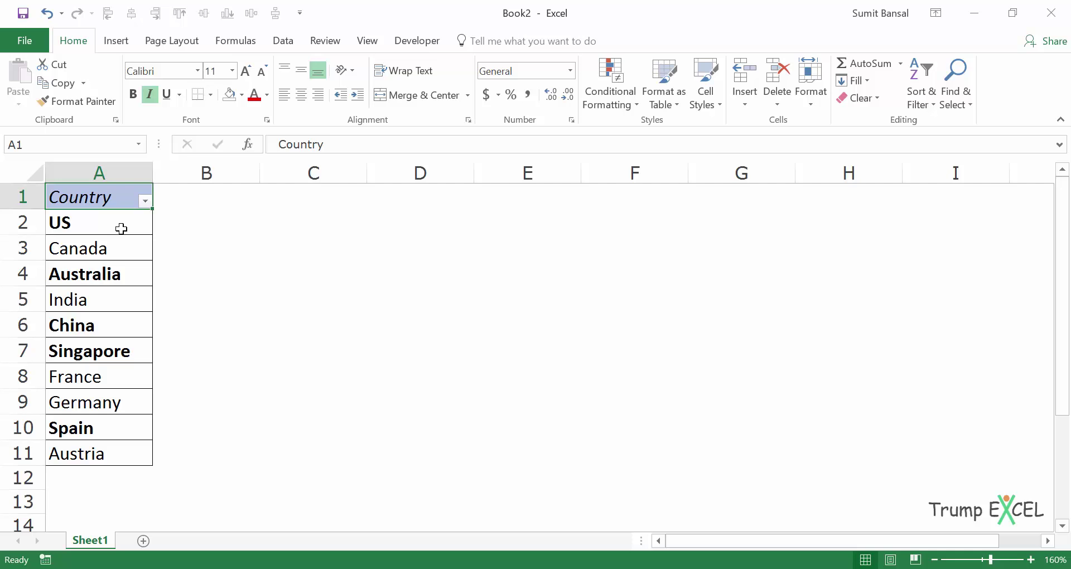
Step: Open Replace on the country names A2:A11 and set Find format to Choose Format From Cell
drag(121, 229, 115, 447)
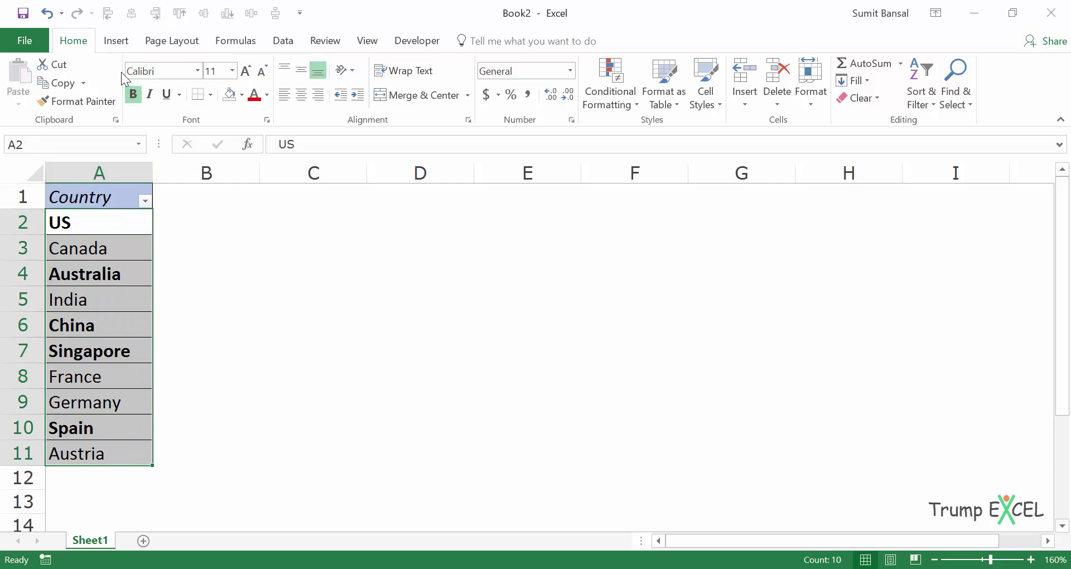
click(965, 102)
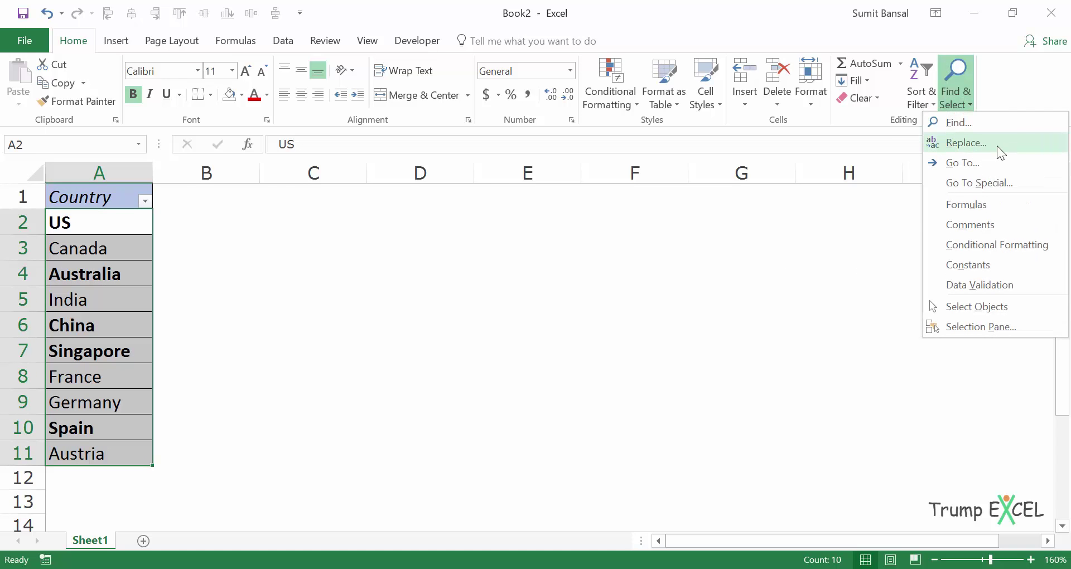
click(979, 146)
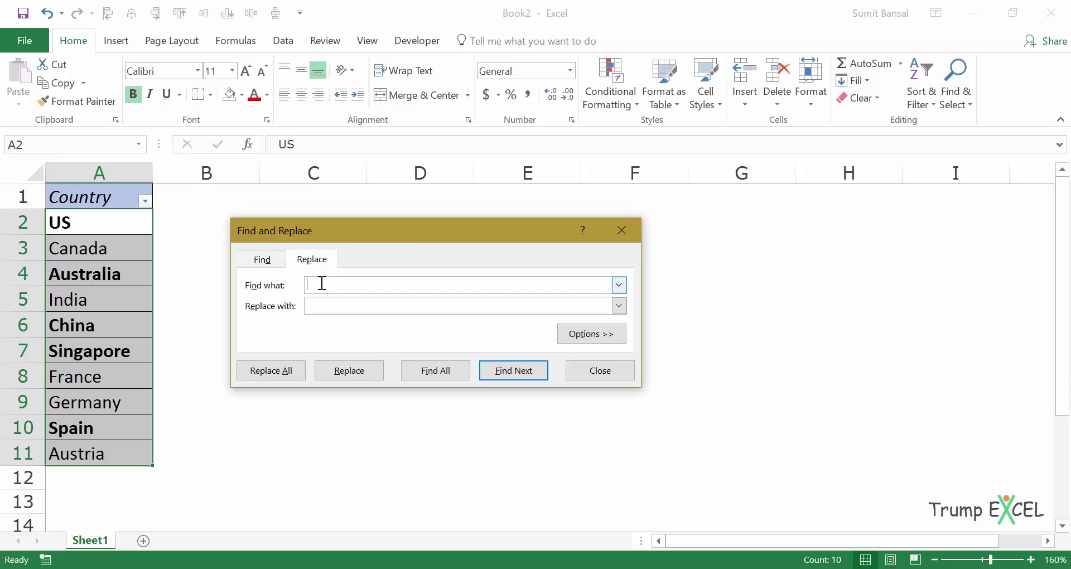
drag(339, 236, 325, 209)
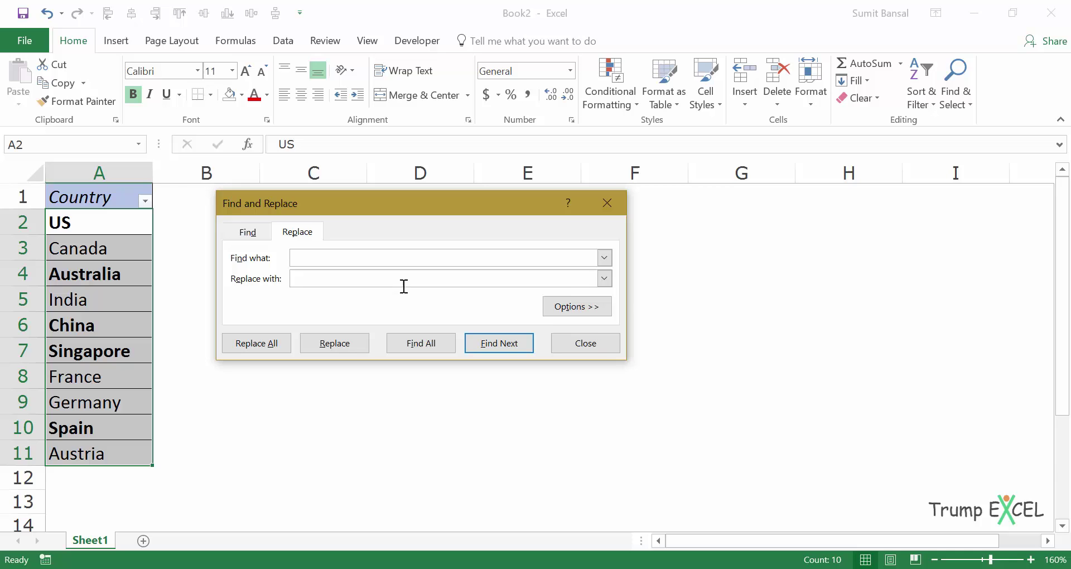
click(577, 306)
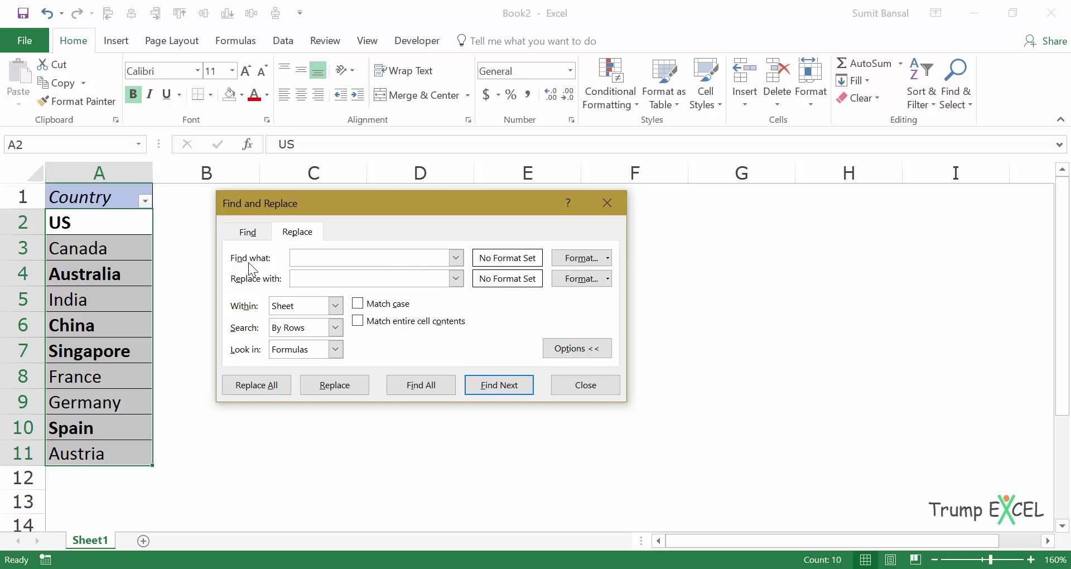
click(607, 258)
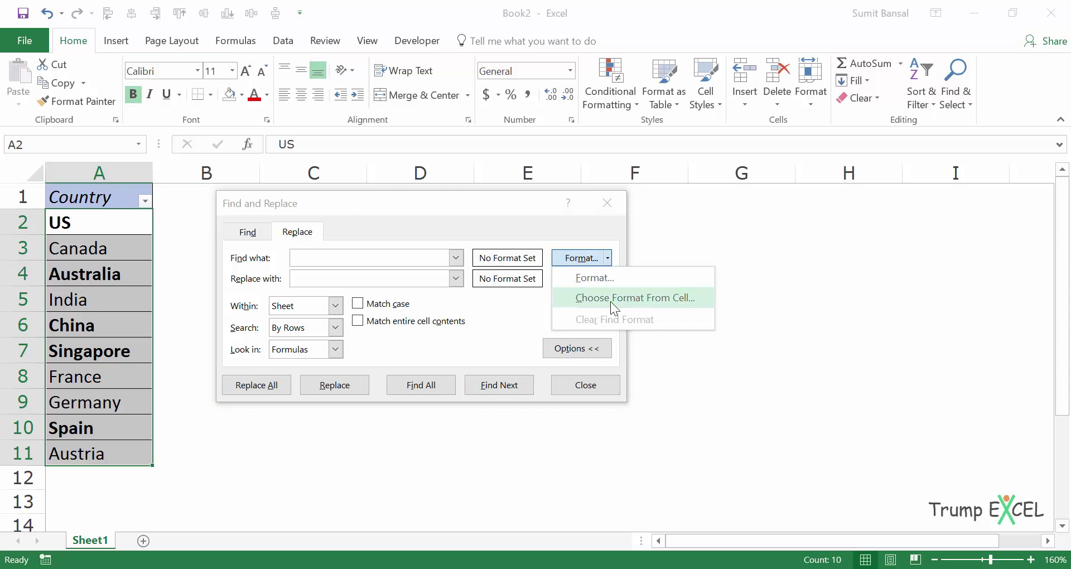
click(611, 301)
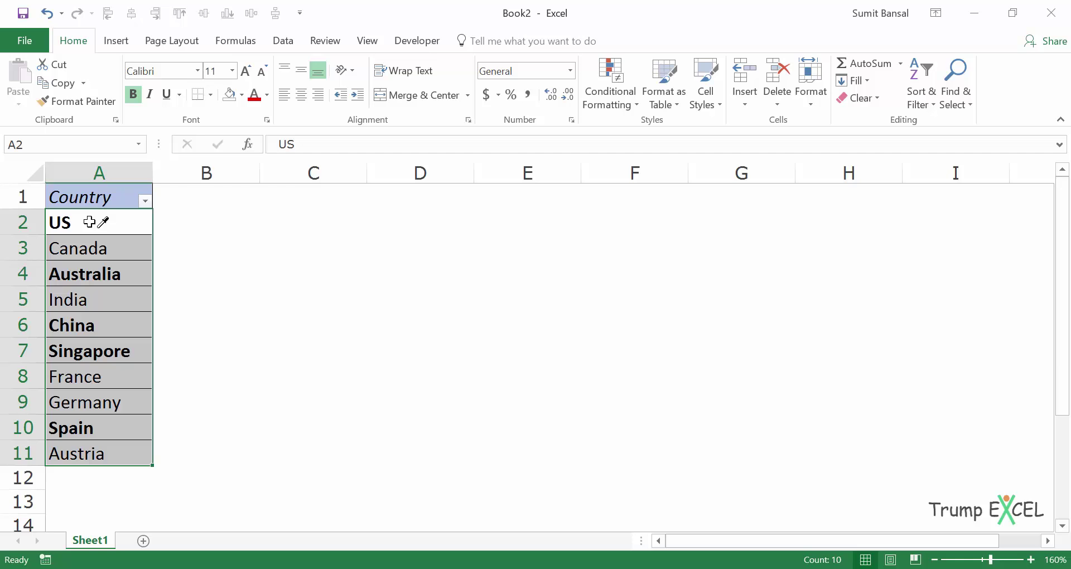
Step: Take the find format from bold Australia in A4 and set a dark orange replacement fill
click(98, 274)
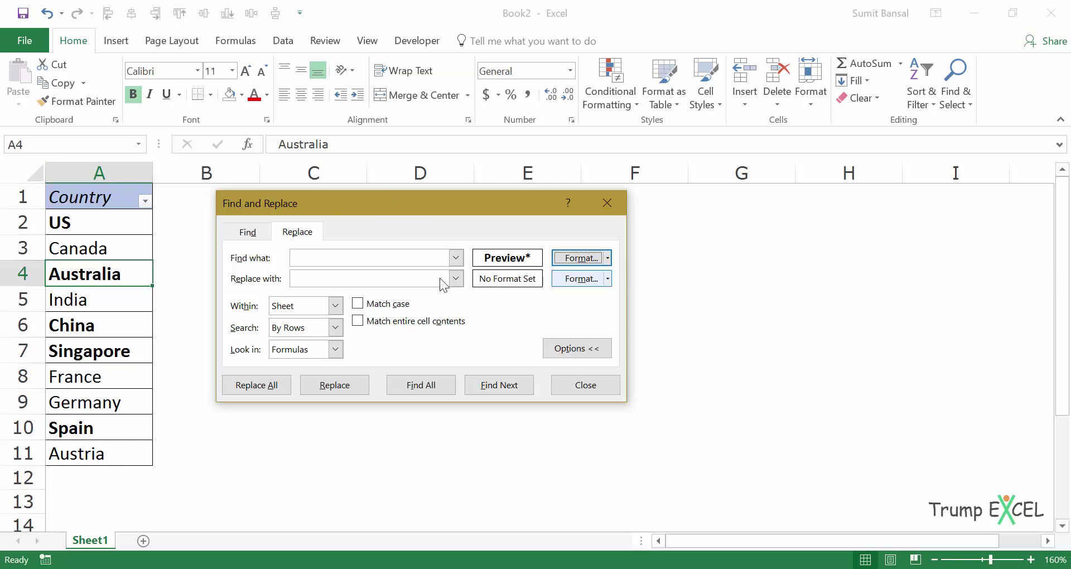
click(607, 282)
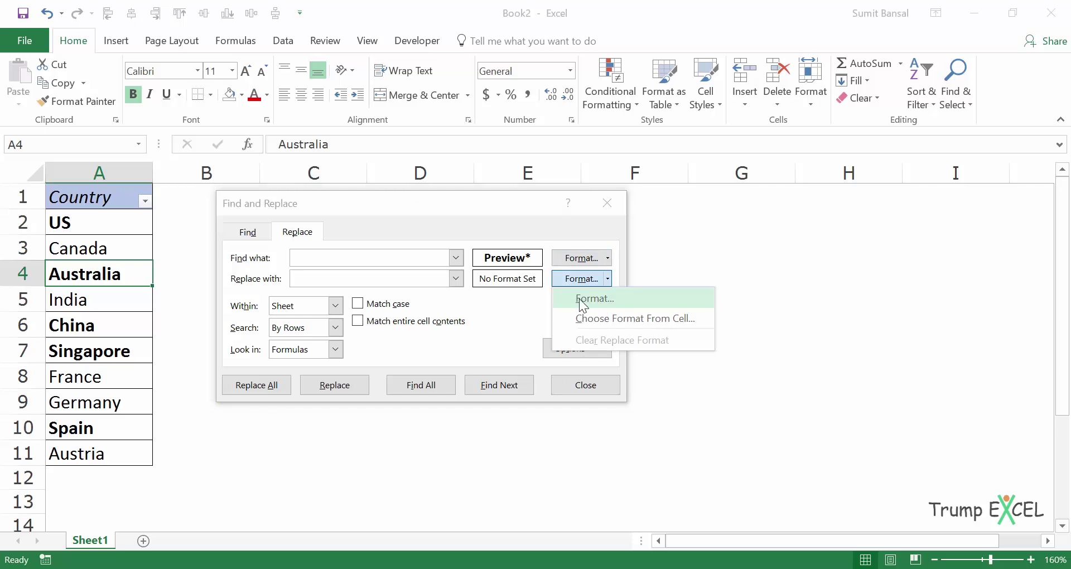
click(587, 299)
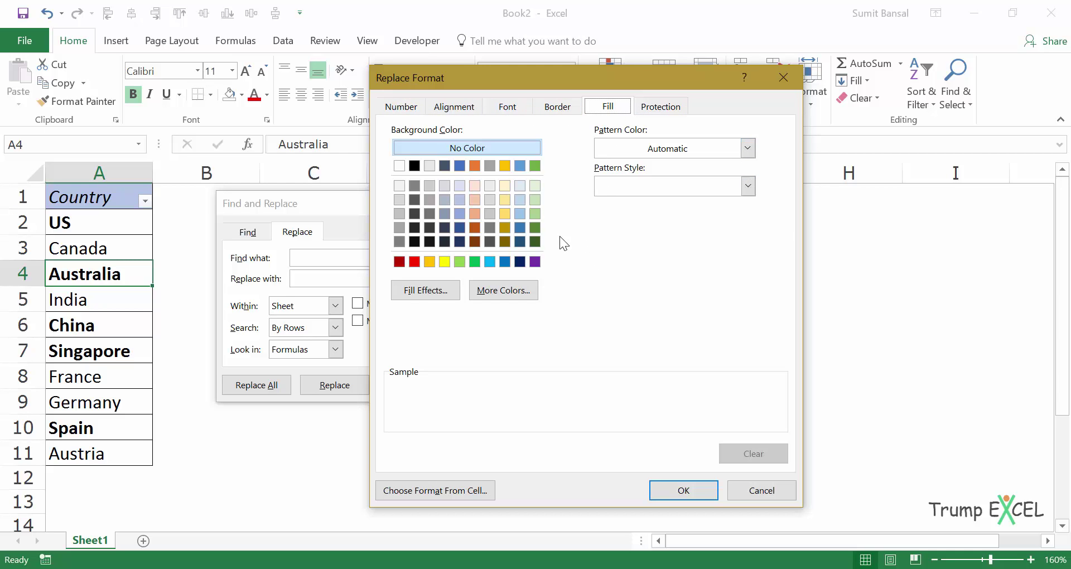
click(477, 228)
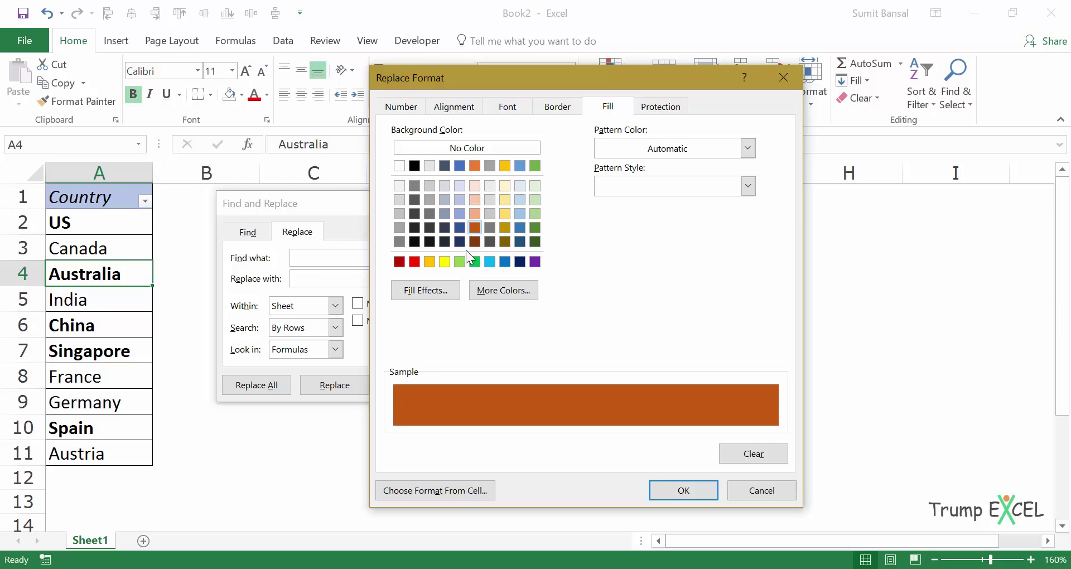
click(681, 491)
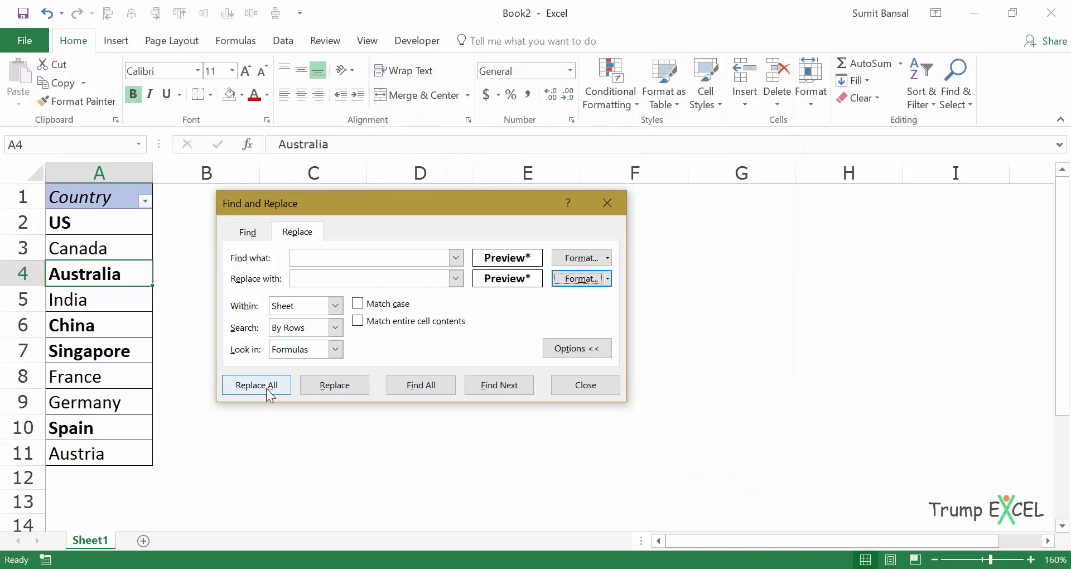
Step: Replace All to fill the five bold countries dark orange, then close Find and Replace
click(268, 390)
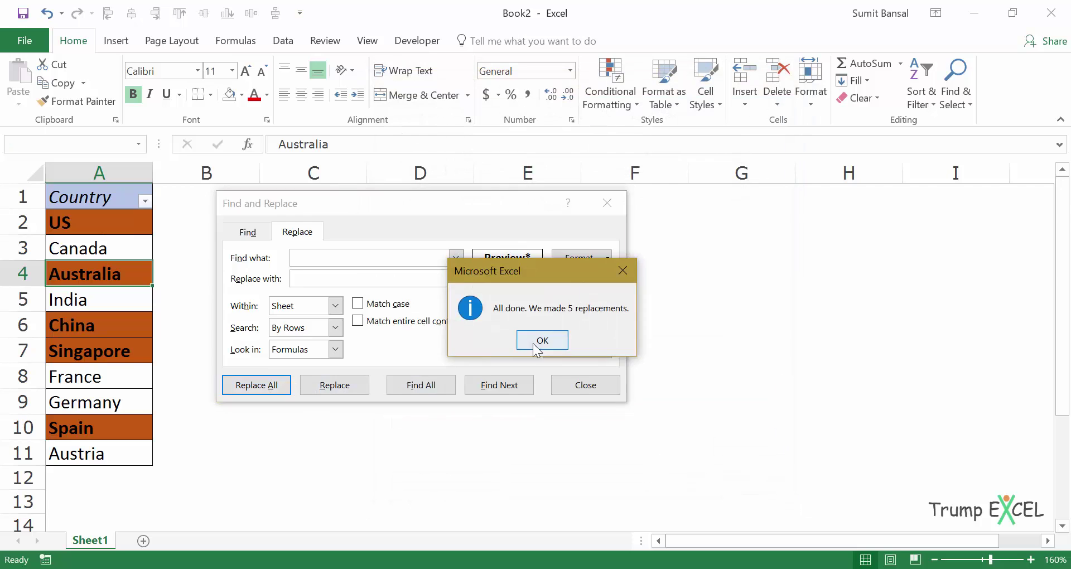
key(Return)
click(608, 203)
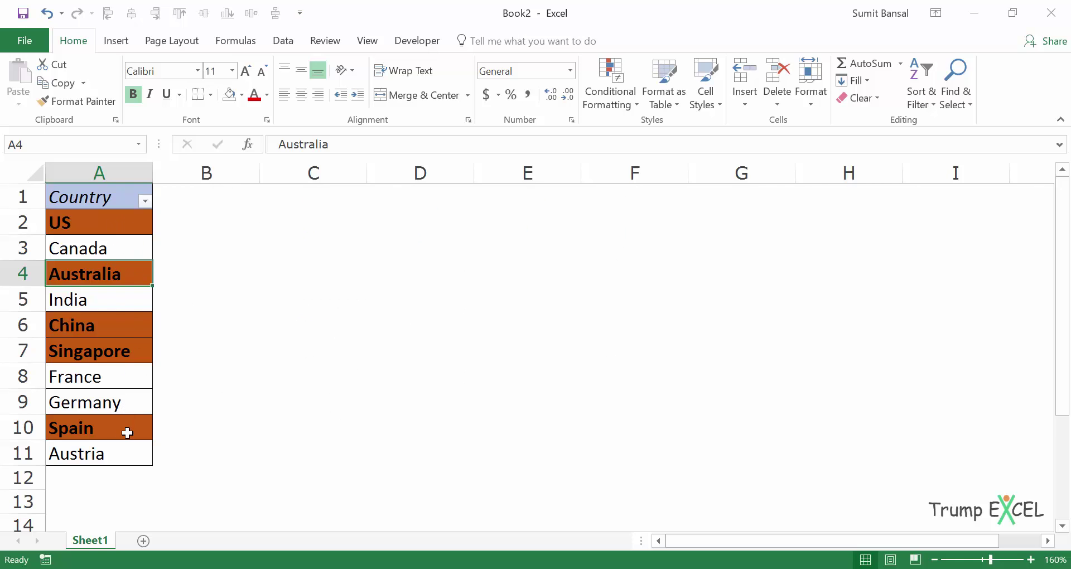
Step: Filter the Country column by colour to show only the orange-filled countries
click(146, 203)
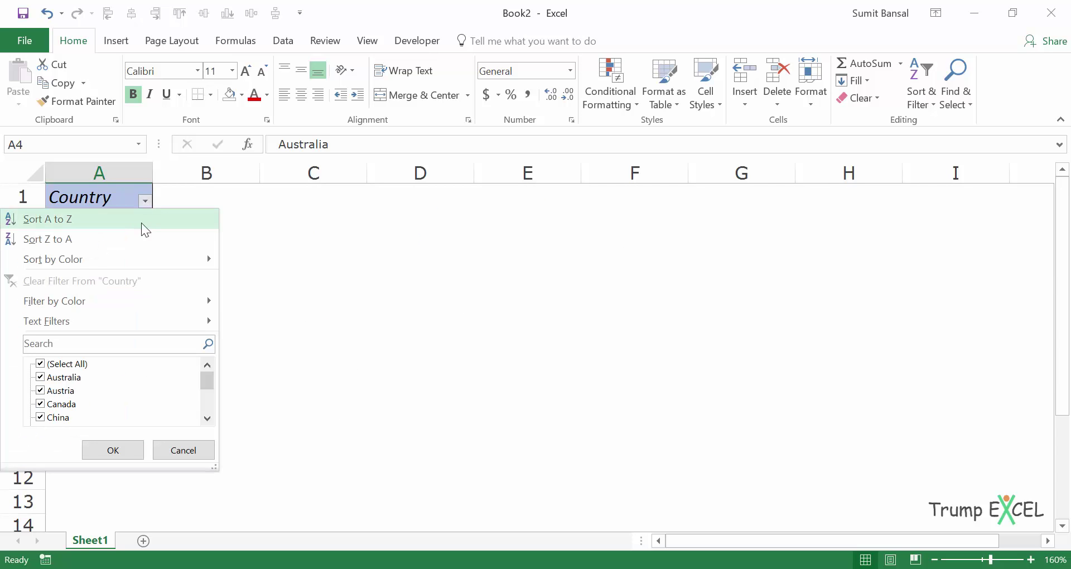
mouse_move(165, 302)
click(260, 322)
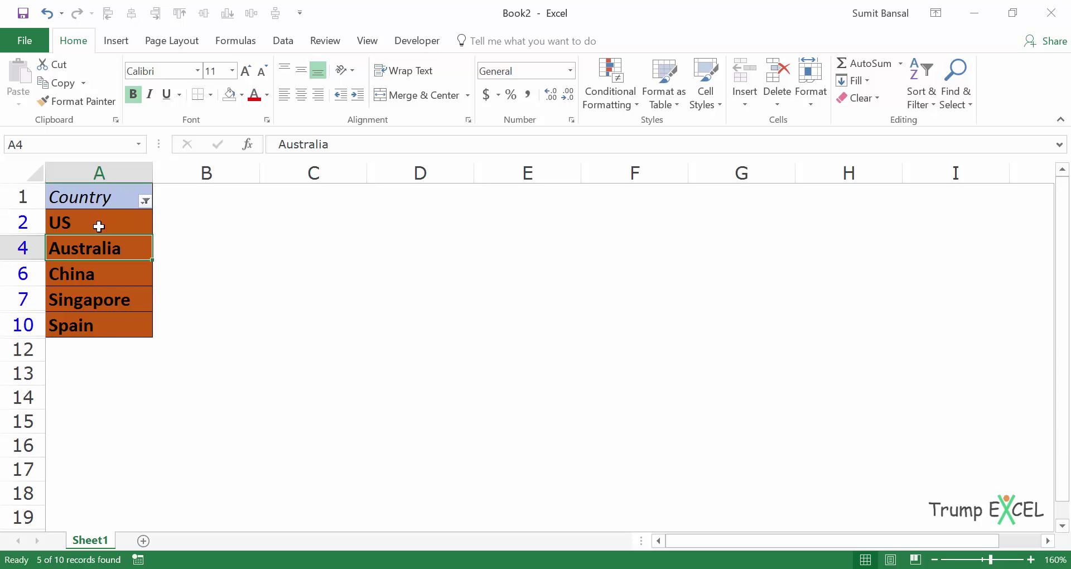
Step: Undo the colour filter and set No Fill on all ten country names in A2:A11
key(ctrl+z)
drag(106, 223, 106, 454)
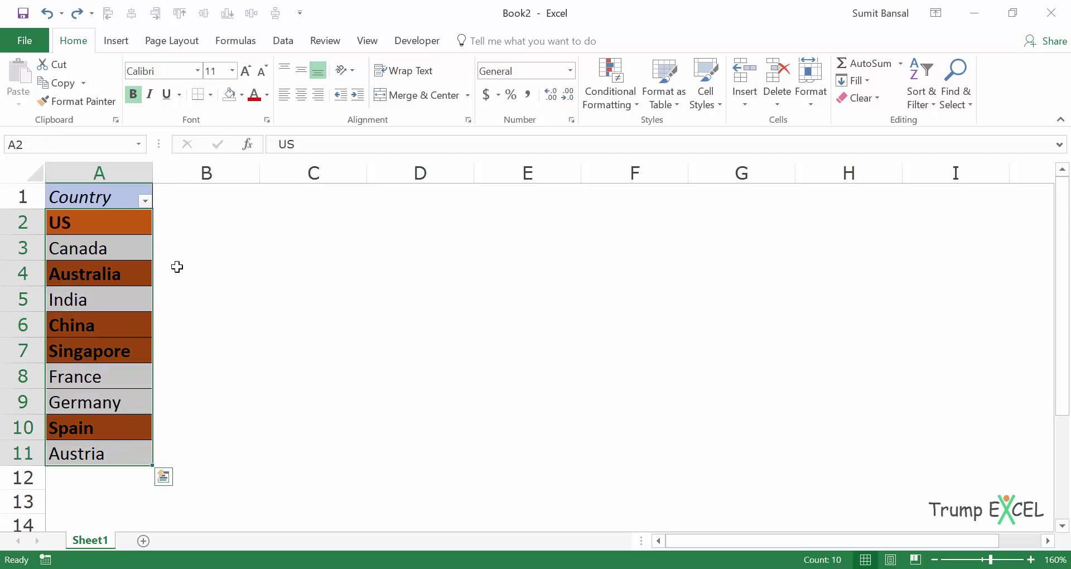
click(228, 95)
click(125, 219)
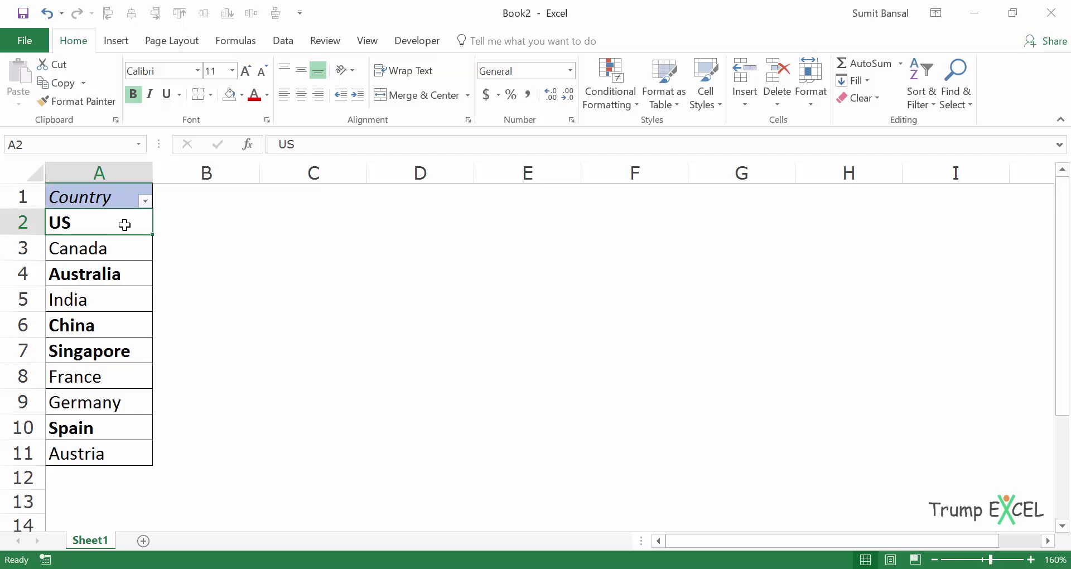
Step: Start a =get formula in C2, then cancel it with Escape
click(284, 219)
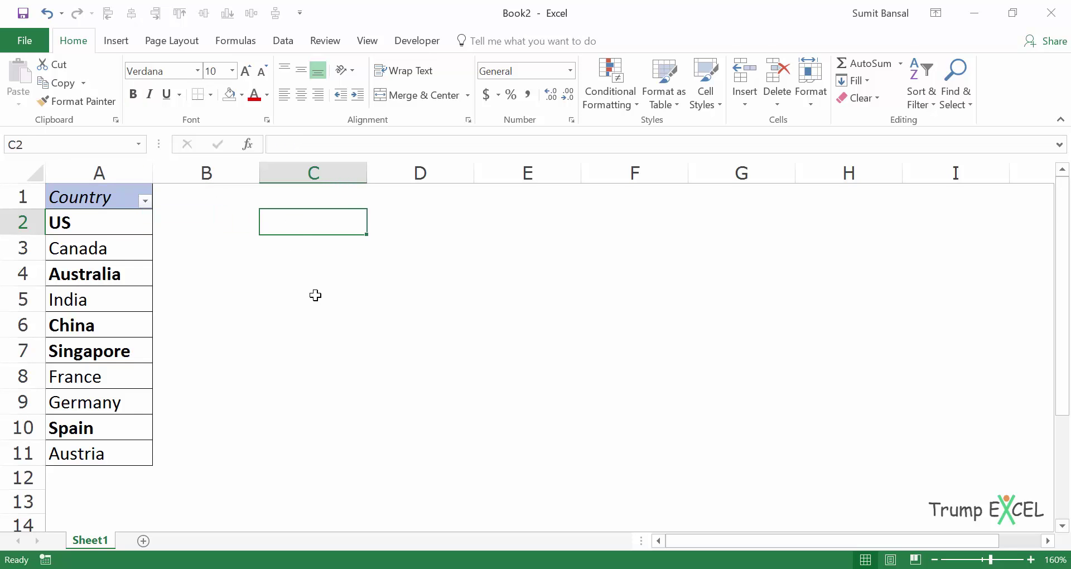
text(=get)
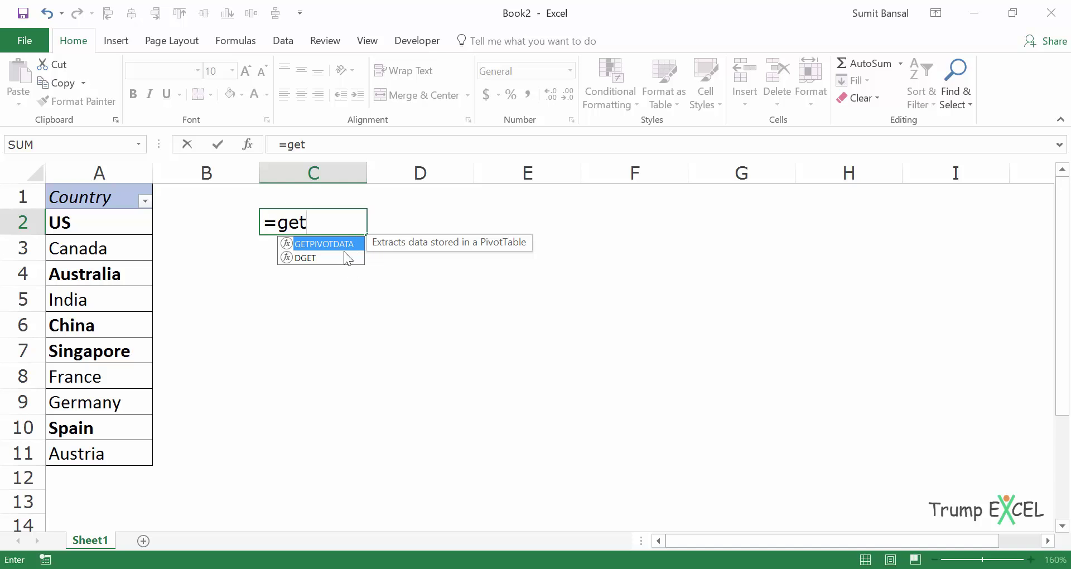
key(Escape)
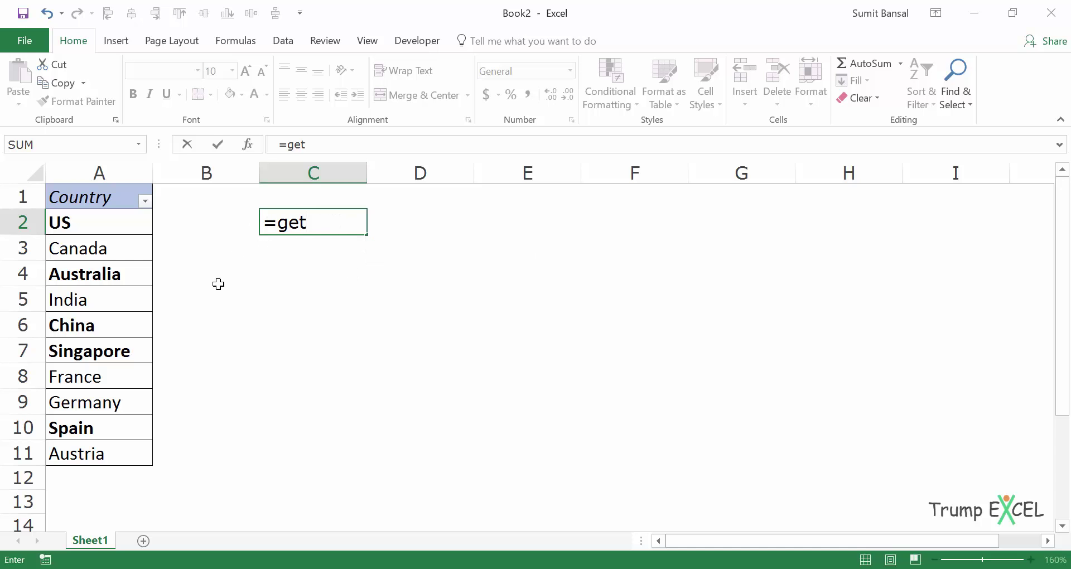
key(Escape)
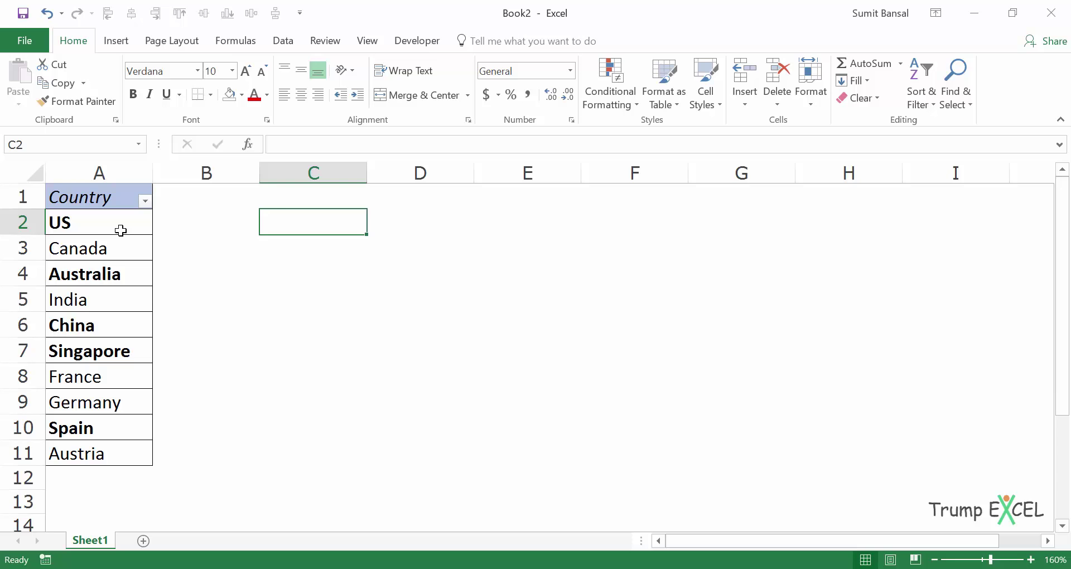
Step: Define the workbook name FilterBold referring to =Get.Cell(20,Sheet1!$A2) with a row-relative A2 reference
click(234, 41)
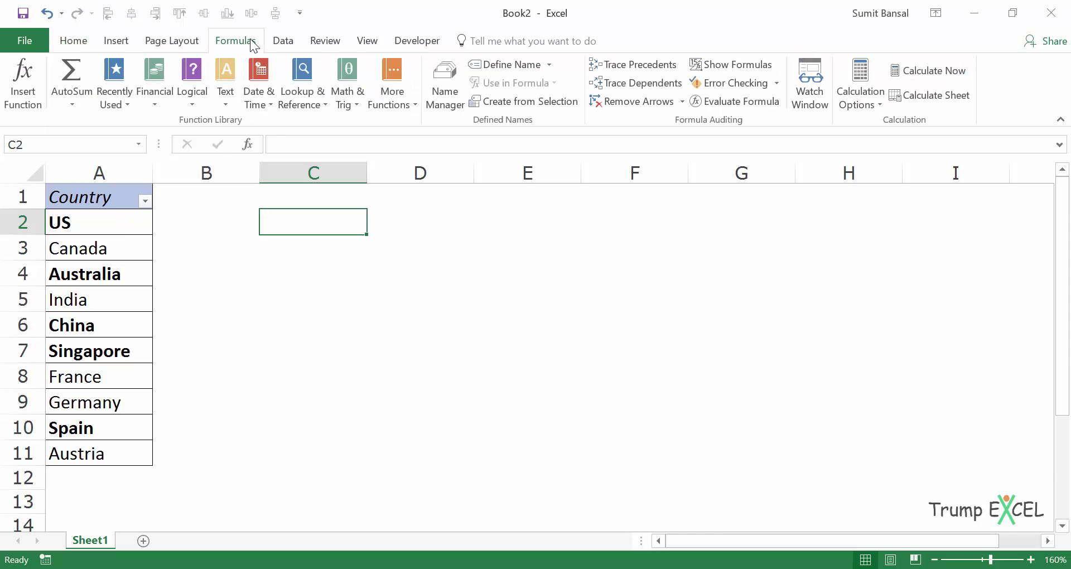
click(504, 63)
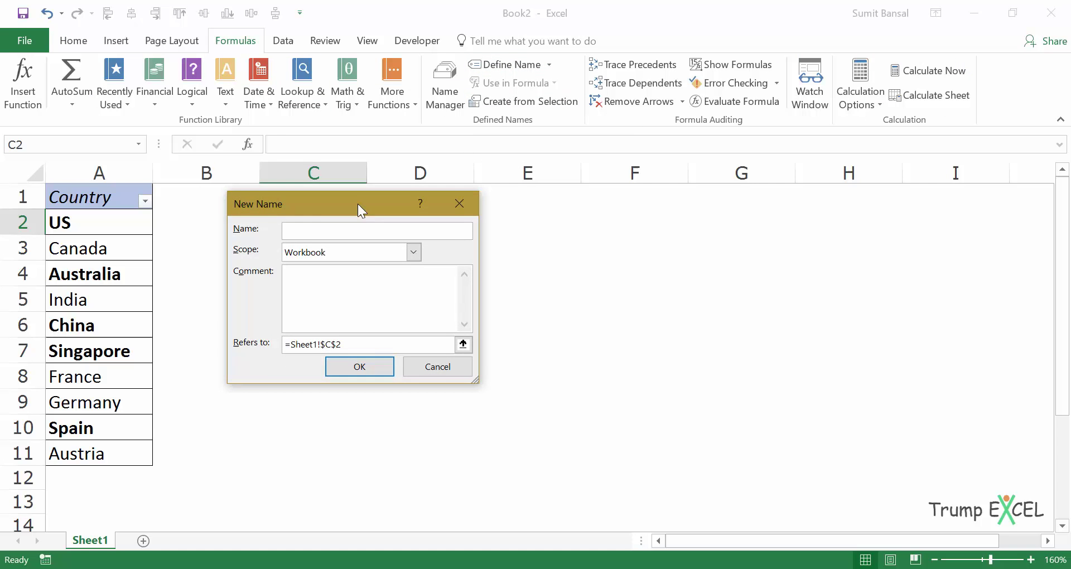
drag(358, 211, 484, 210)
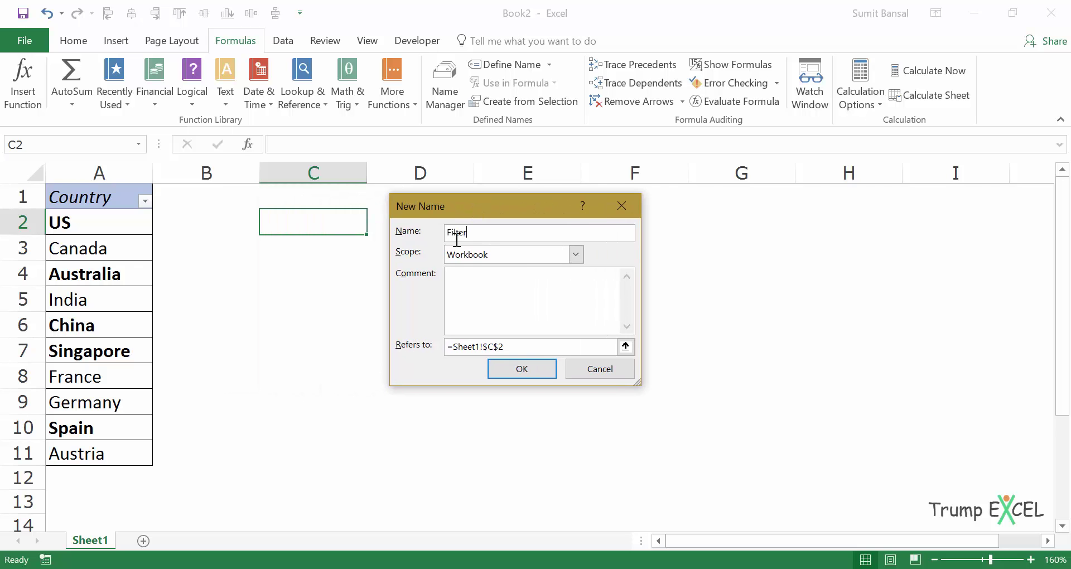
text(old)
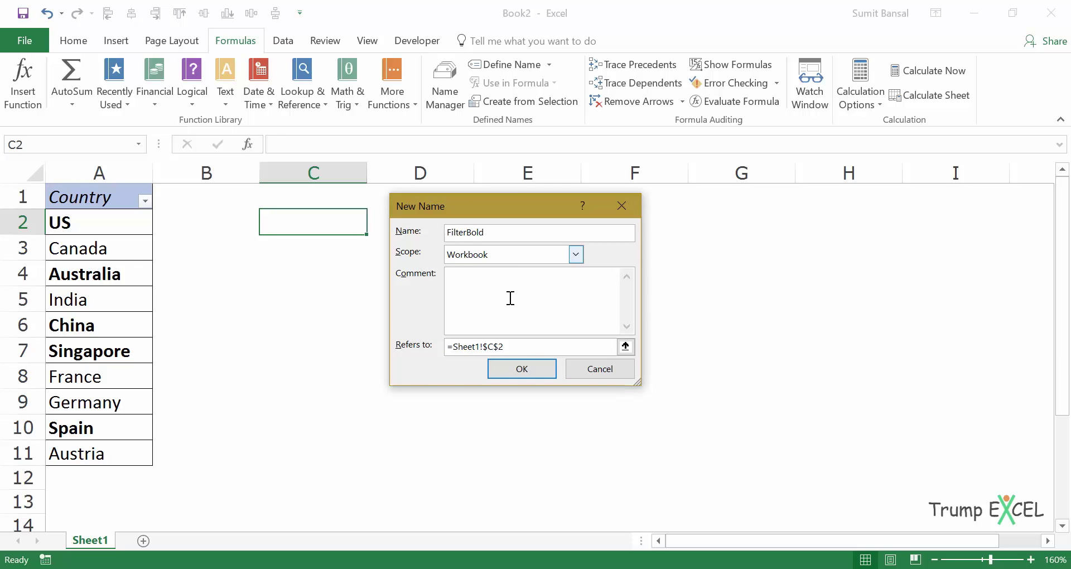
click(519, 349)
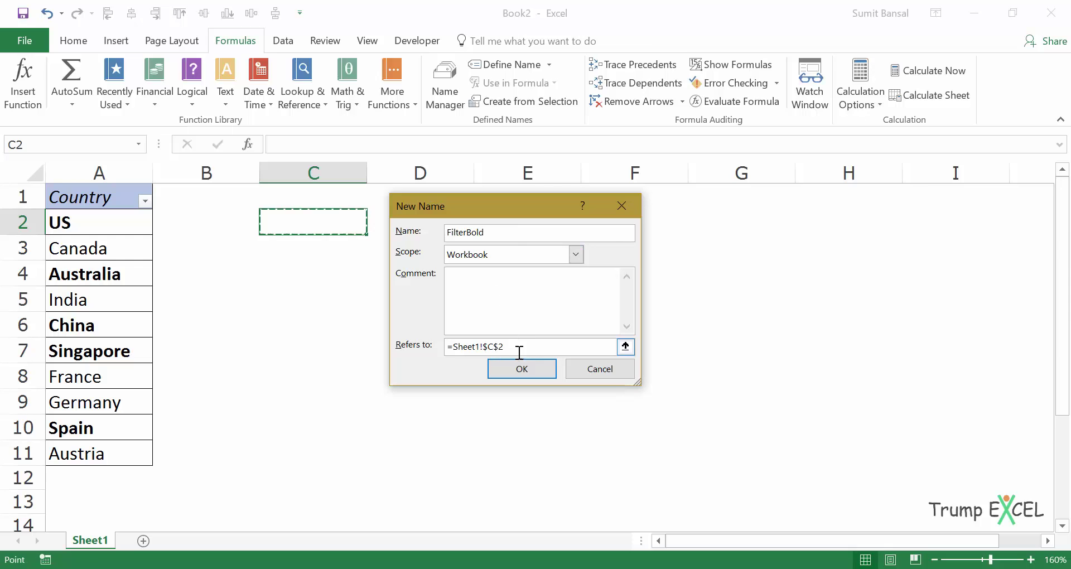
key(BackSpace)
key(BackSpace)
key(BackSpace)
key(BackSpace)
key(BackSpace)
key(BackSpace)
key(BackSpace)
key(BackSpace)
key(BackSpace)
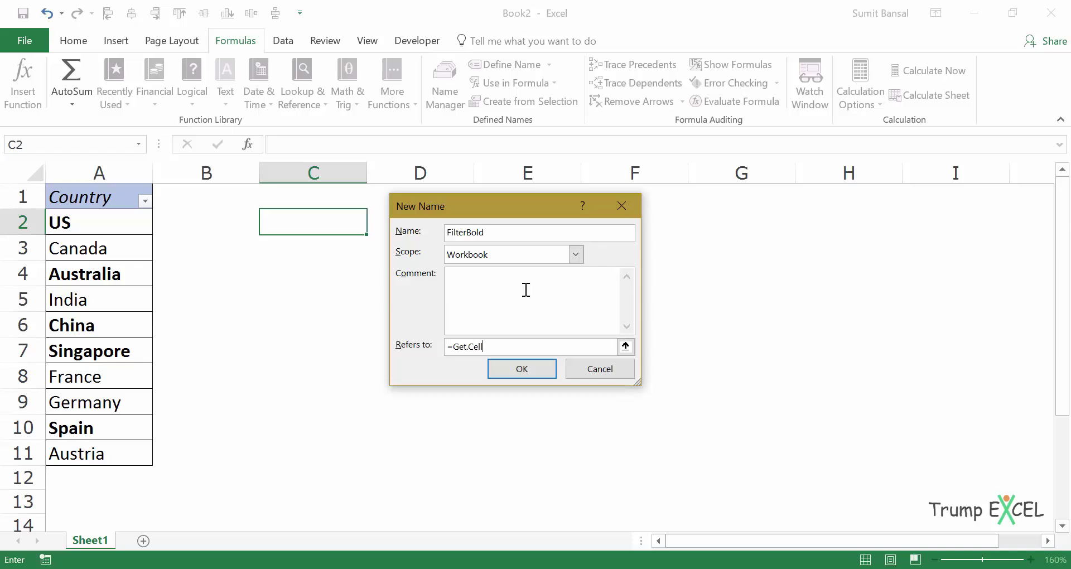
text((20,)
click(115, 222)
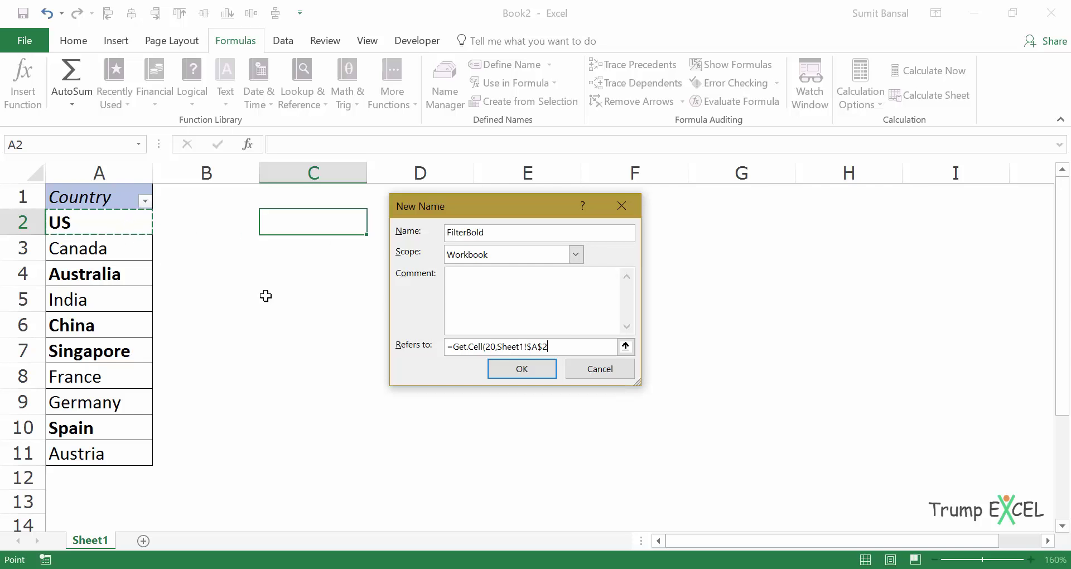
click(550, 349)
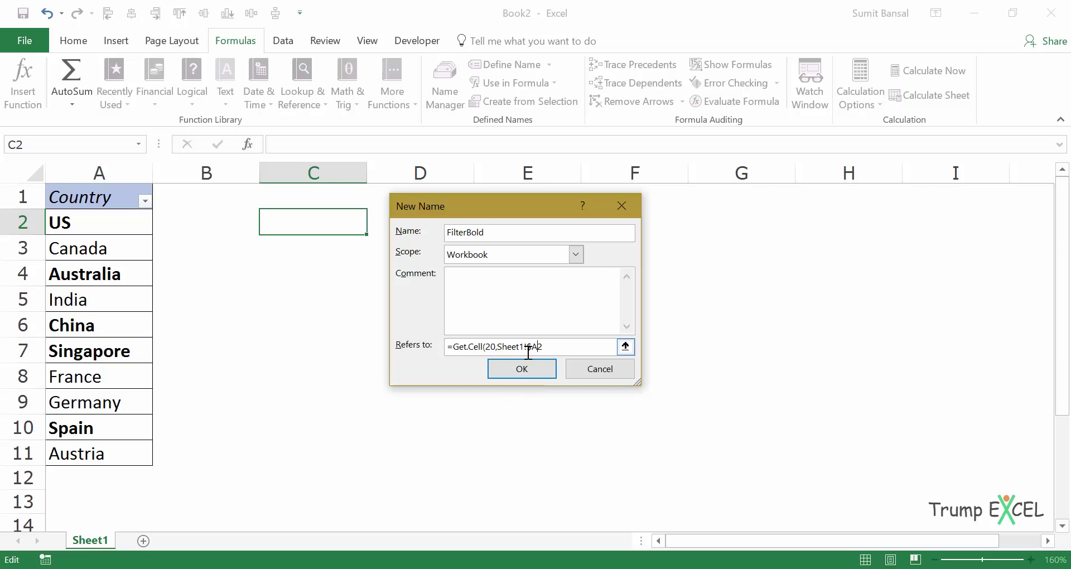
Step: Save the FilterBold name and enter =FilterBold in B2 via autocomplete
click(543, 371)
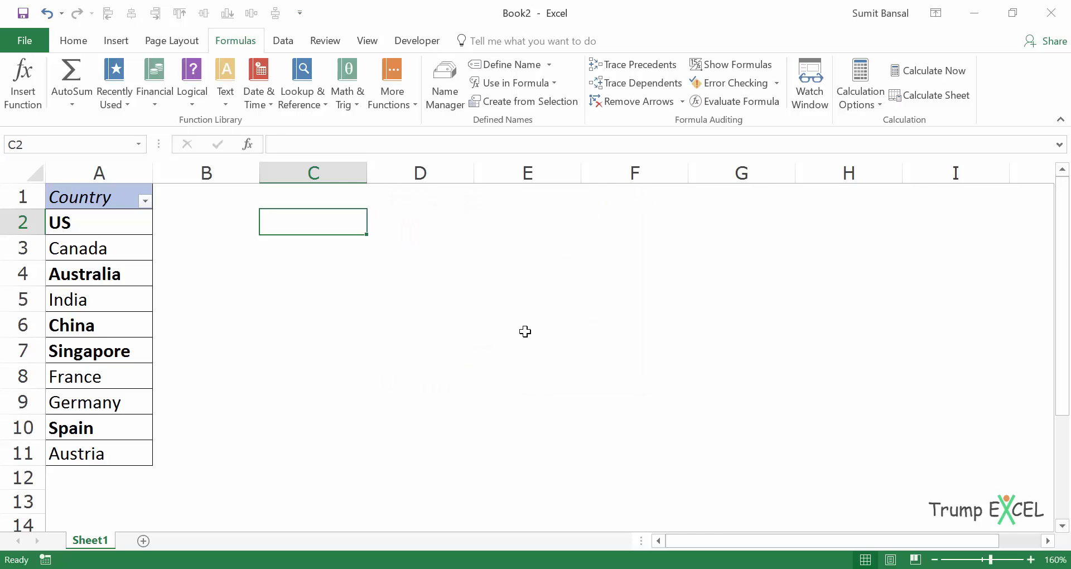
click(159, 231)
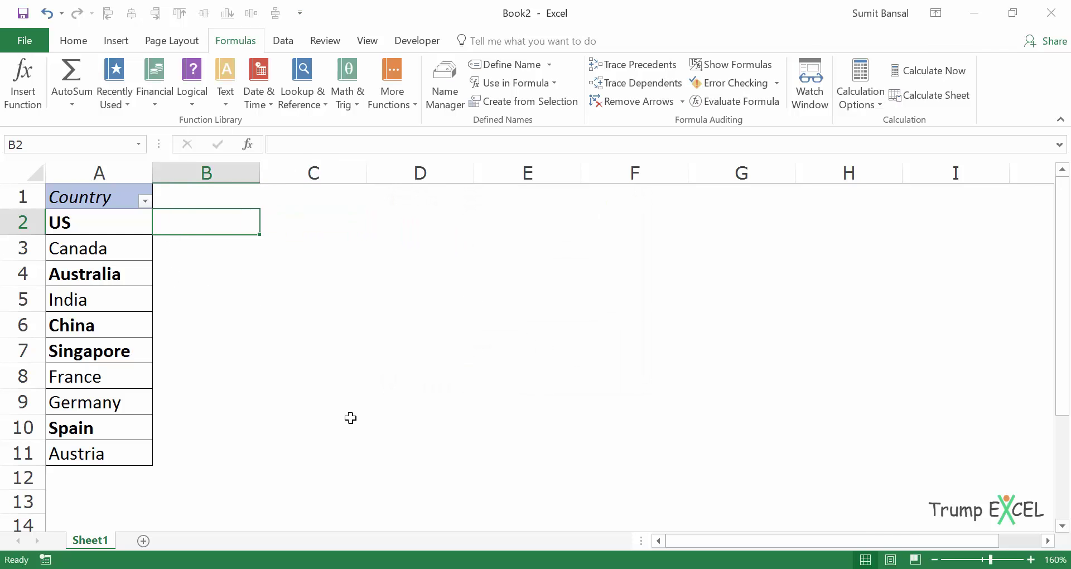
text(=fil)
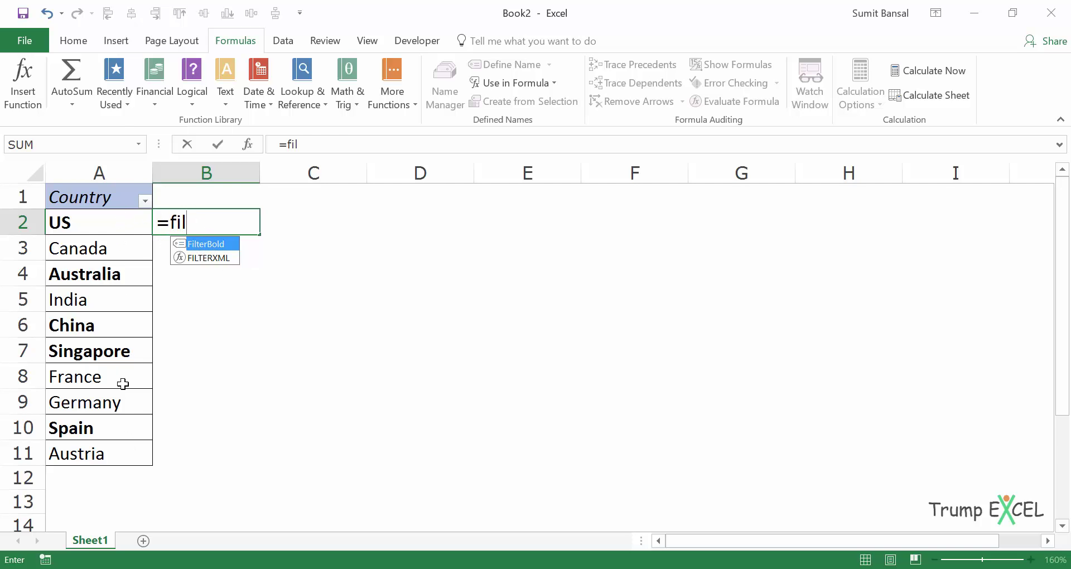
double_click(201, 244)
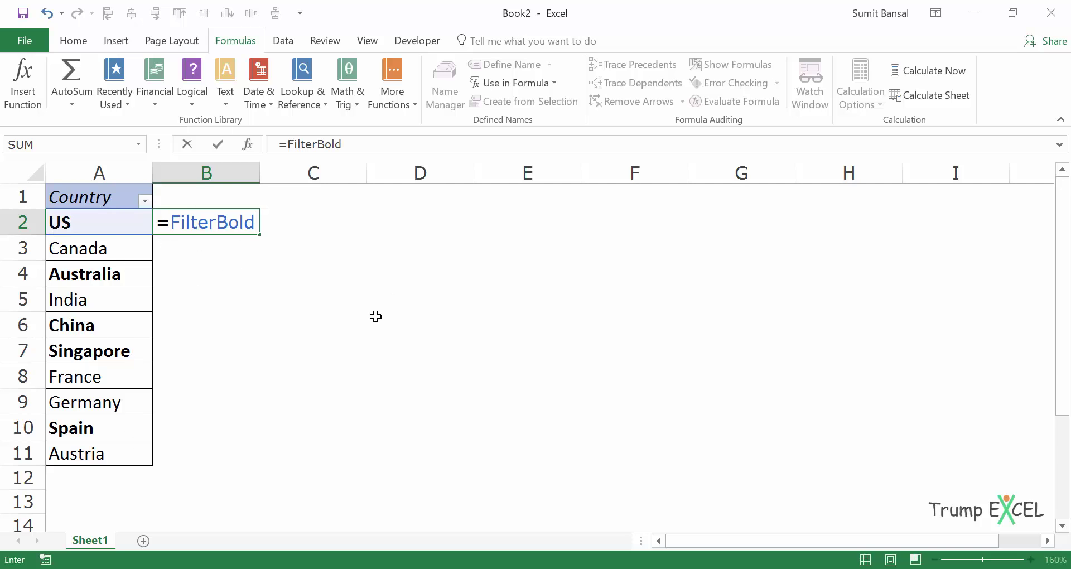
key(Return)
Step: Copy the B2 formula down to B11 and check the US and Canada results
click(228, 222)
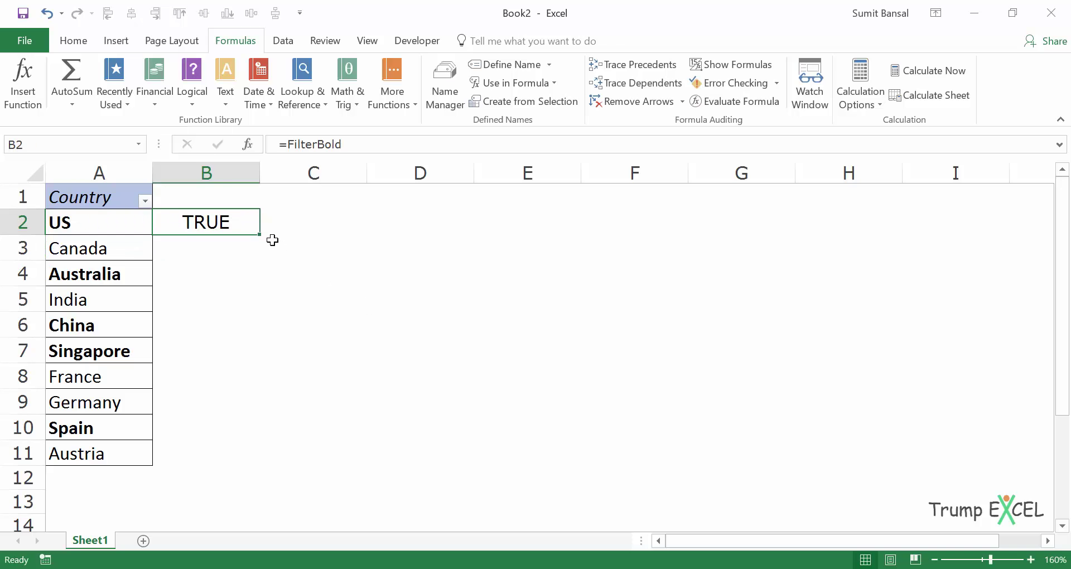
double_click(259, 234)
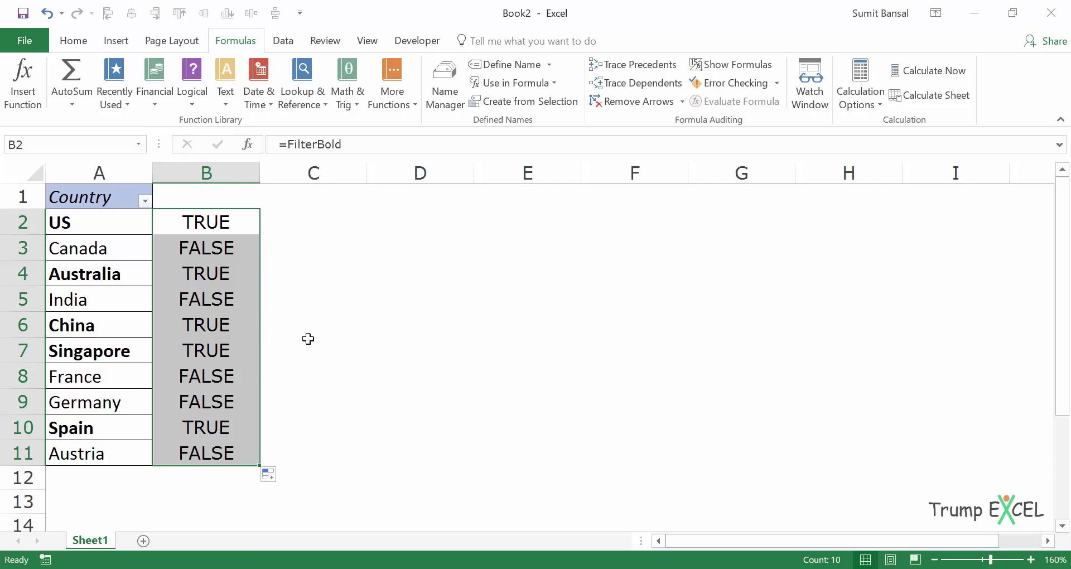
click(208, 229)
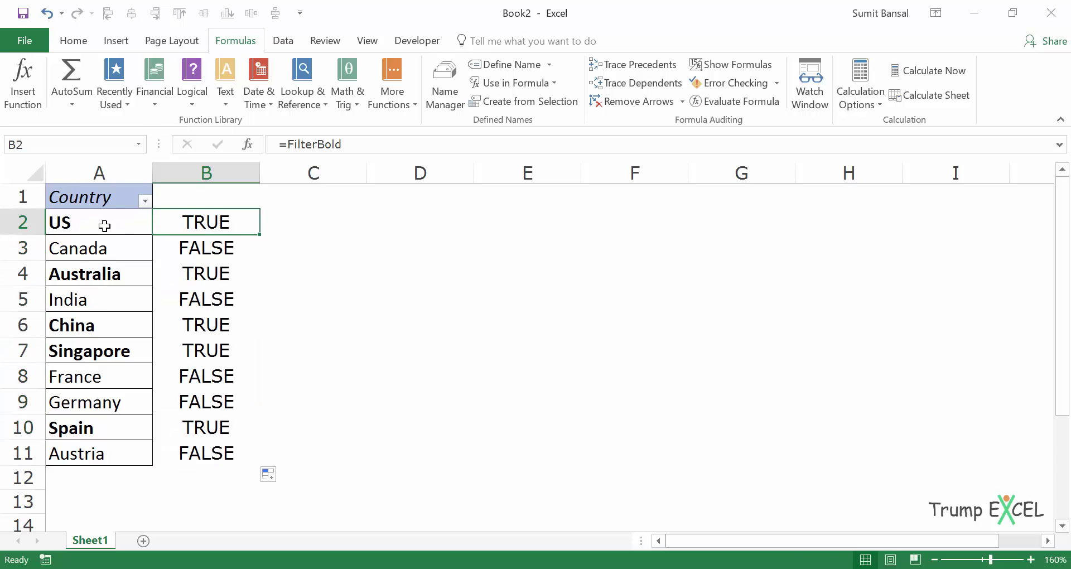
click(205, 247)
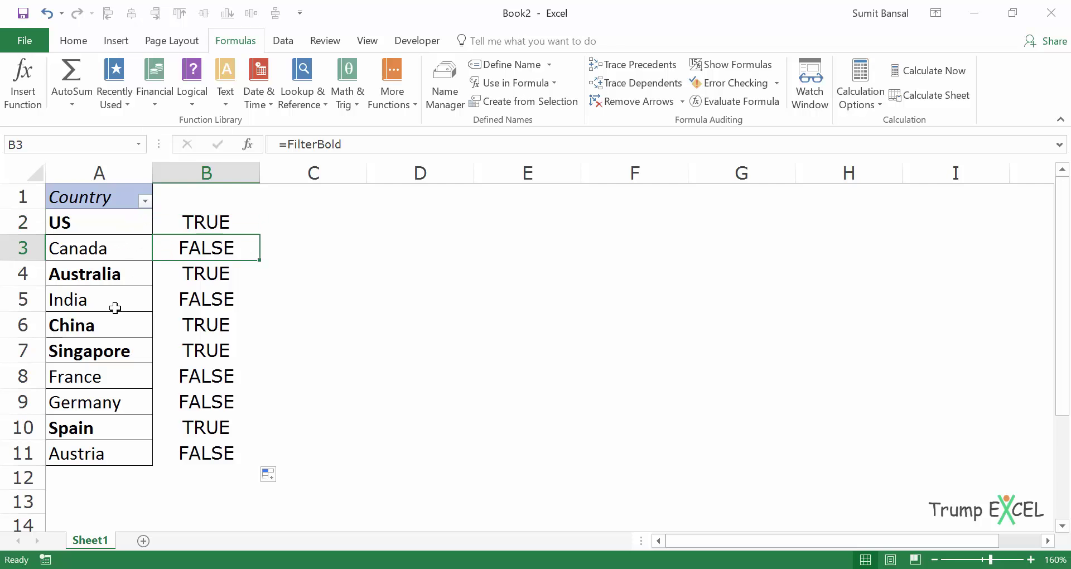
Step: Bold France in A8 and refill B2:B11 so France now reads TRUE
click(109, 379)
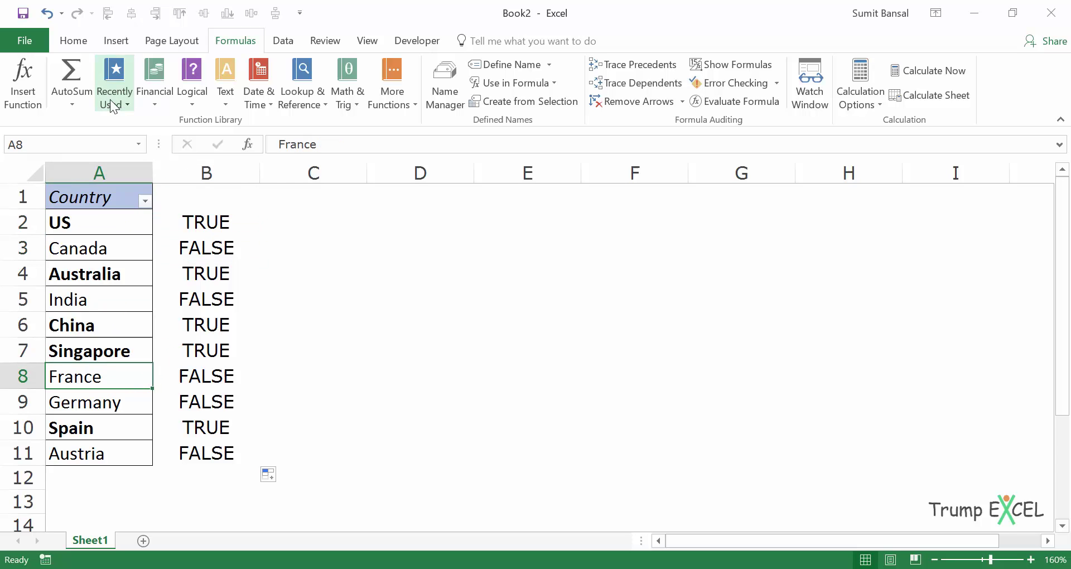
click(75, 45)
click(134, 94)
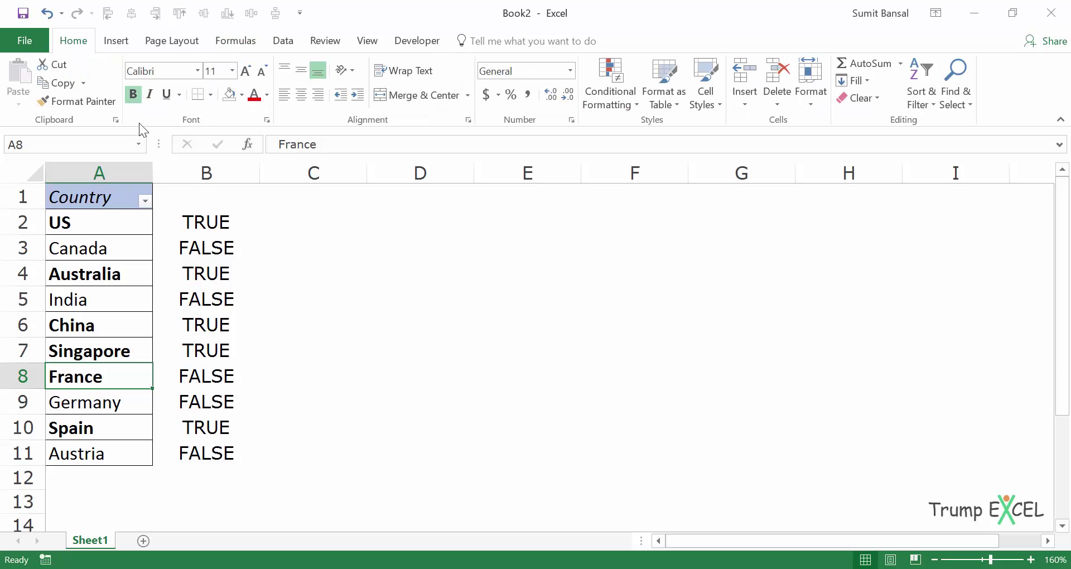
click(208, 224)
double_click(261, 234)
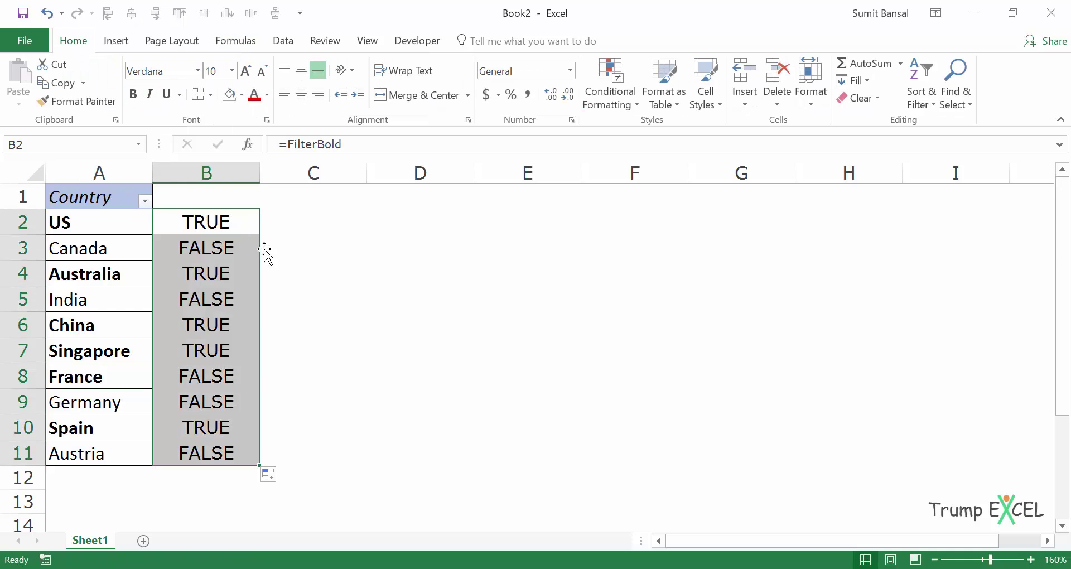
click(201, 376)
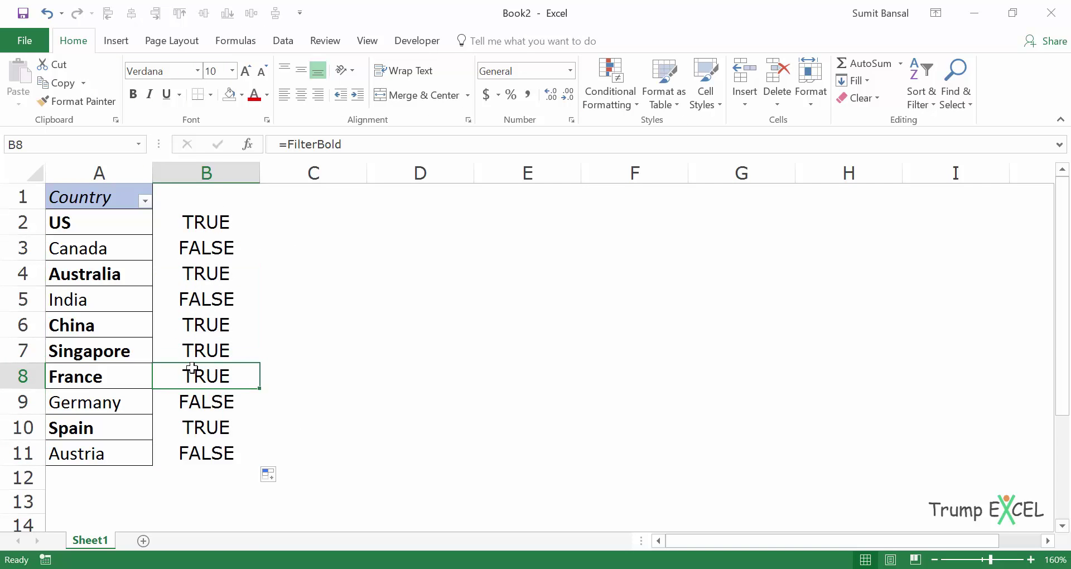
key(ctrl+Up)
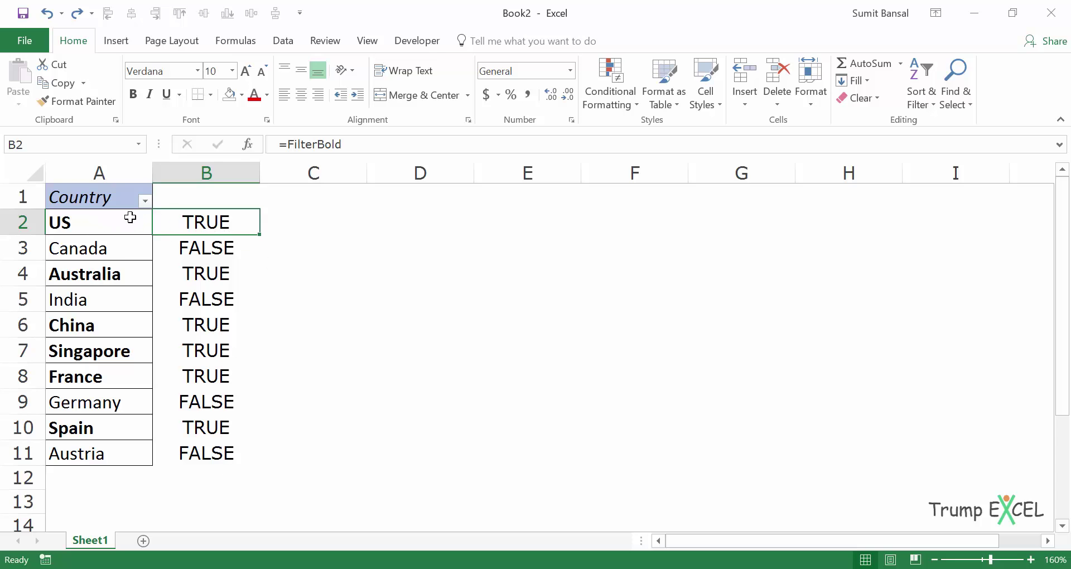
Step: Enter the header T/F in cell B1
click(184, 197)
text(T)
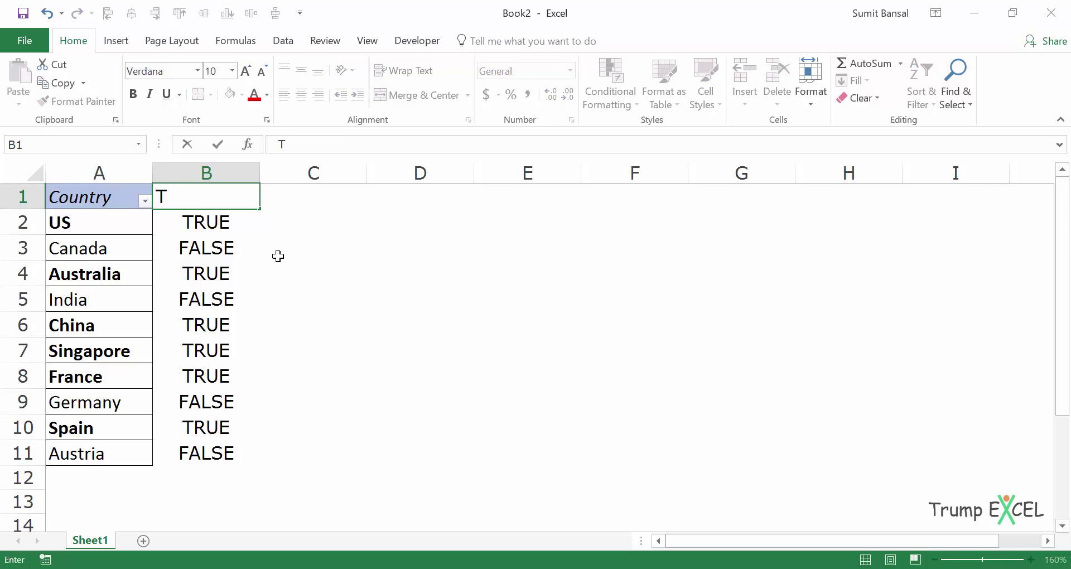
text(/F)
key(Return)
key(Up)
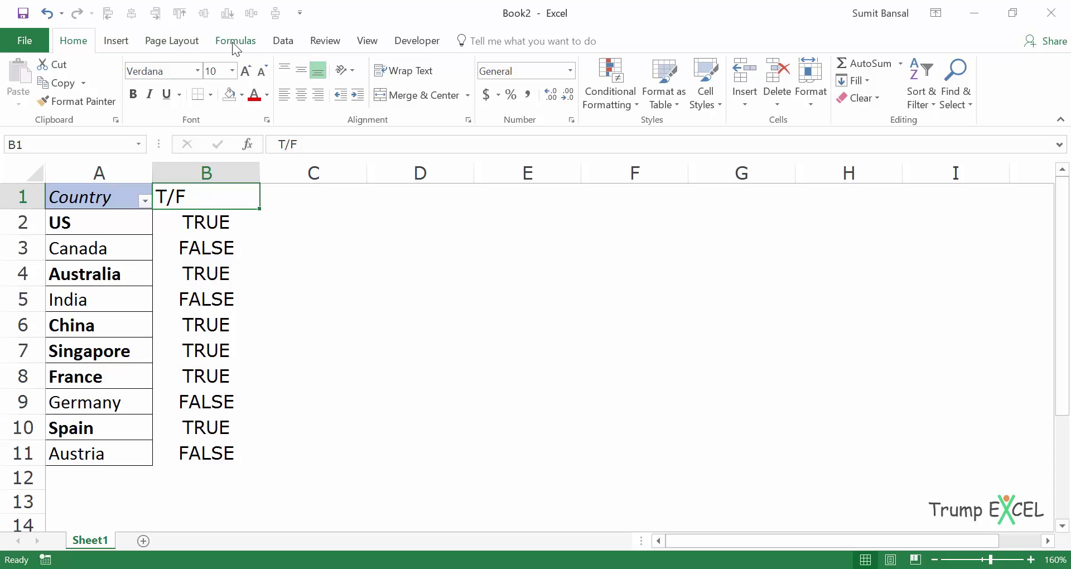
Step: Reapply Data > Filter and filter the T/F column to show only TRUE rows
click(282, 40)
click(376, 83)
click(376, 83)
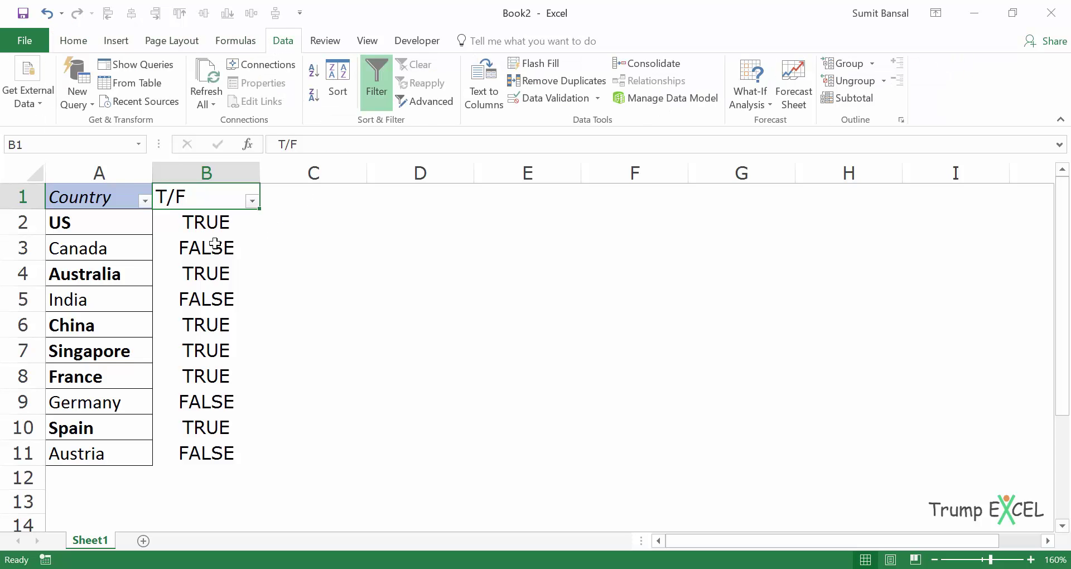
click(251, 201)
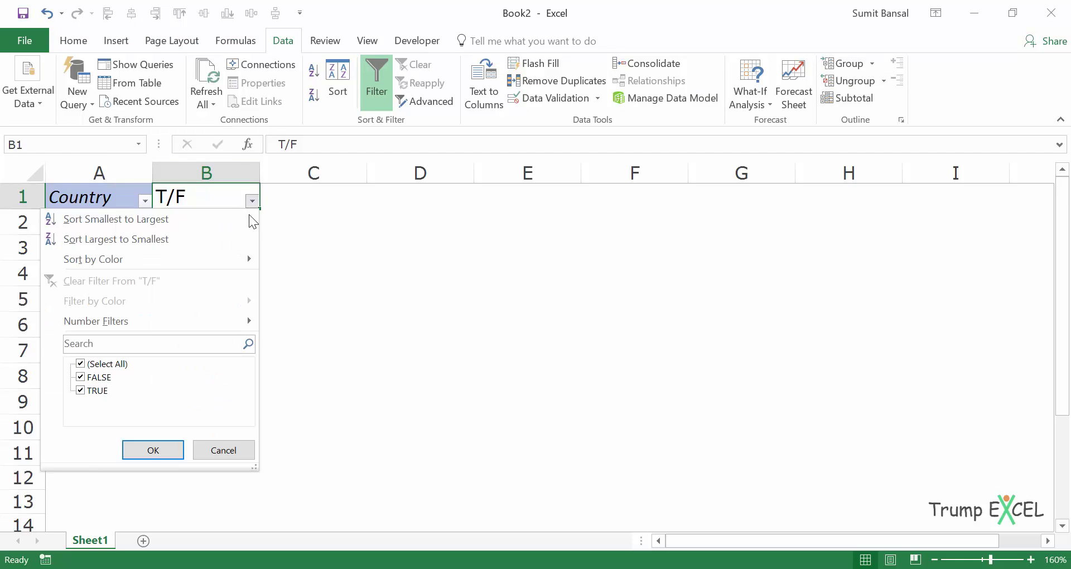
click(111, 364)
click(95, 391)
click(153, 450)
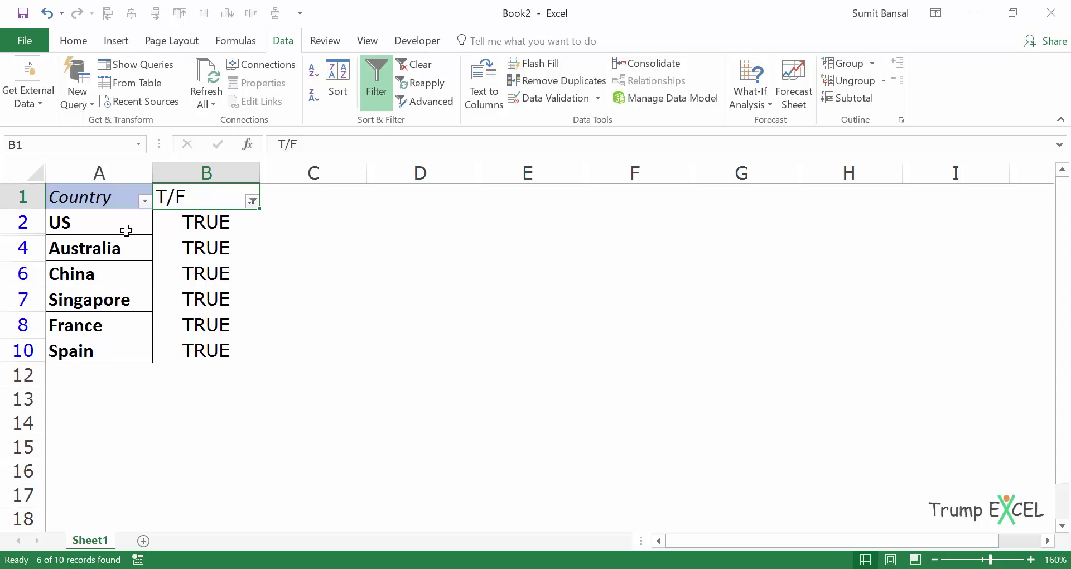
Step: Clear the filter, delete the T/F helper column B, and select the empty B2:B11
key(ctrl+z)
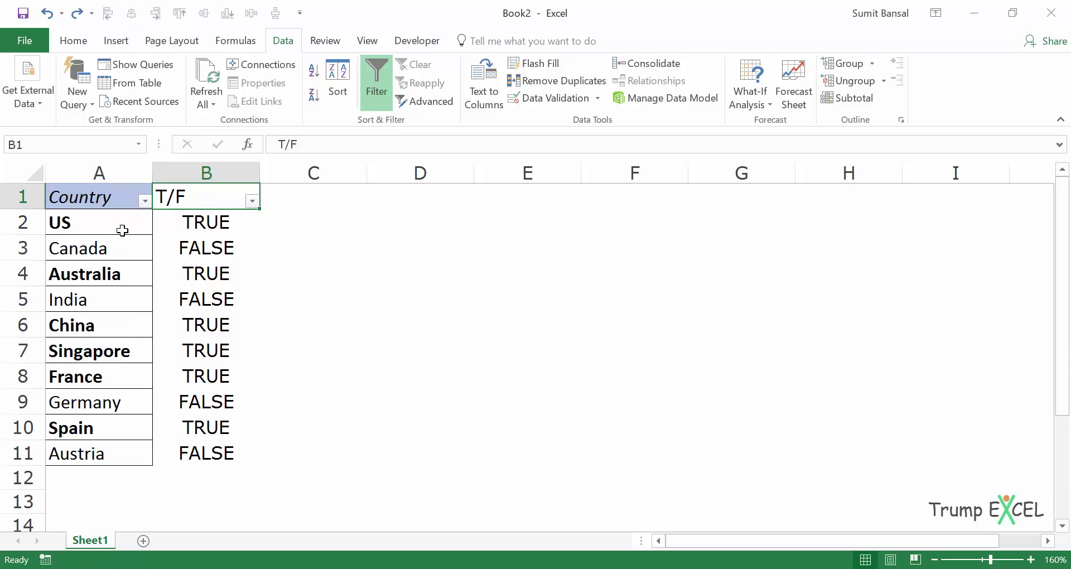
click(195, 173)
right_click(195, 177)
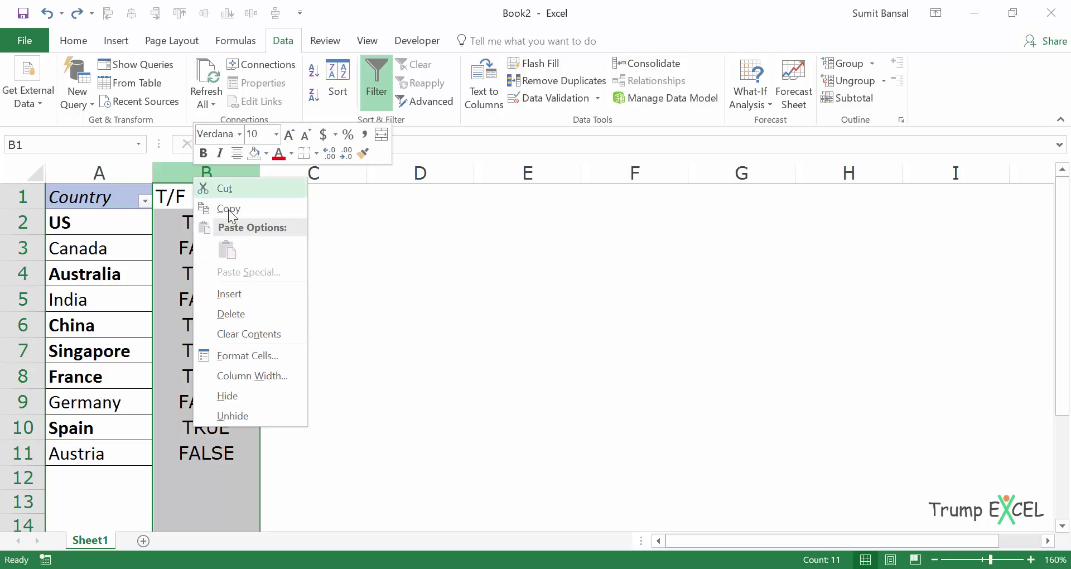
click(259, 312)
click(106, 233)
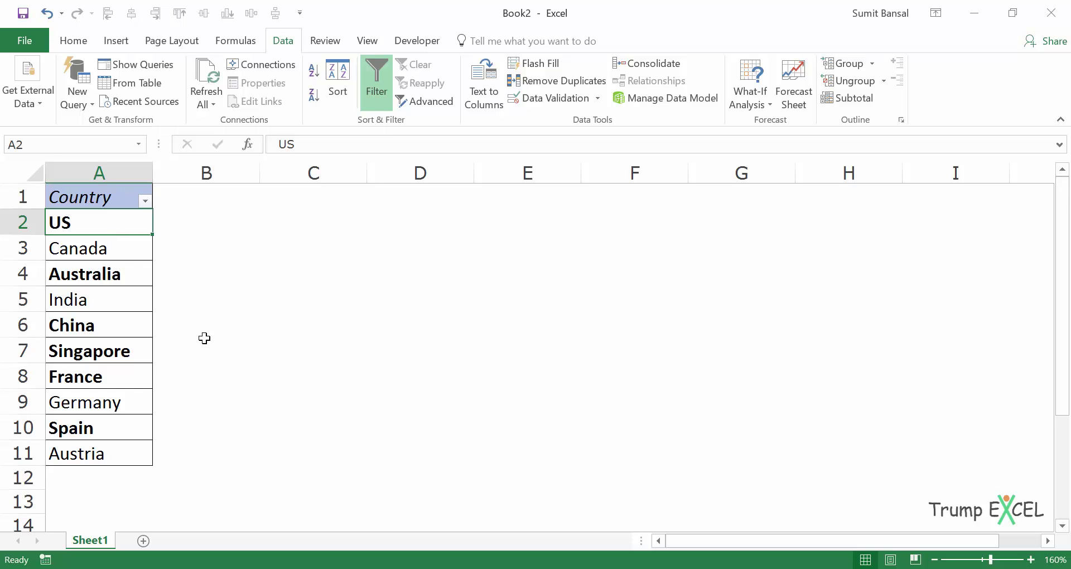
click(178, 221)
drag(178, 221, 172, 459)
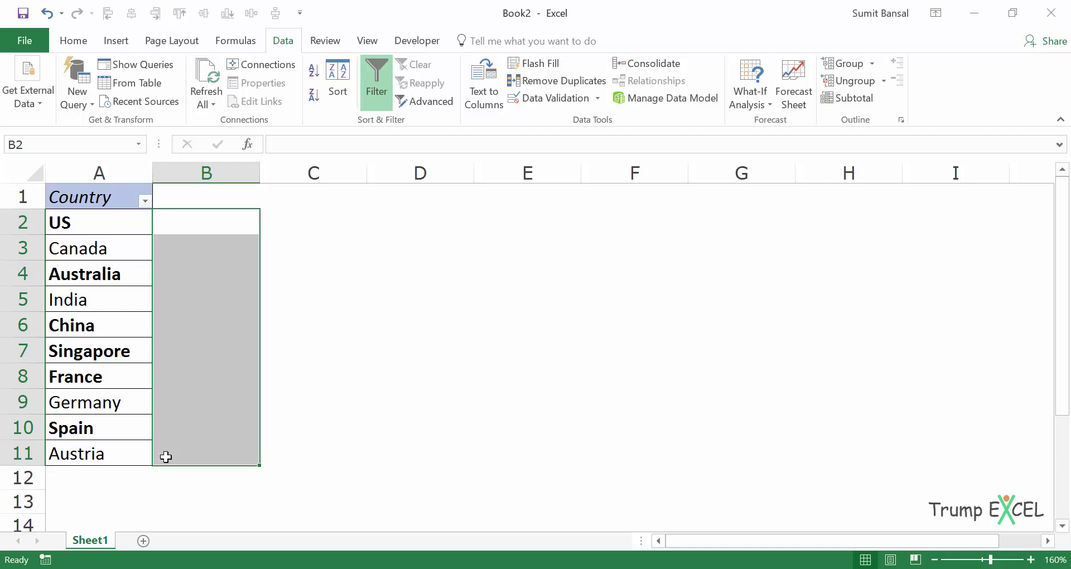
Step: Open View Code from the Sheet1 tab and insert Module1 into the Book2 project
right_click(90, 541)
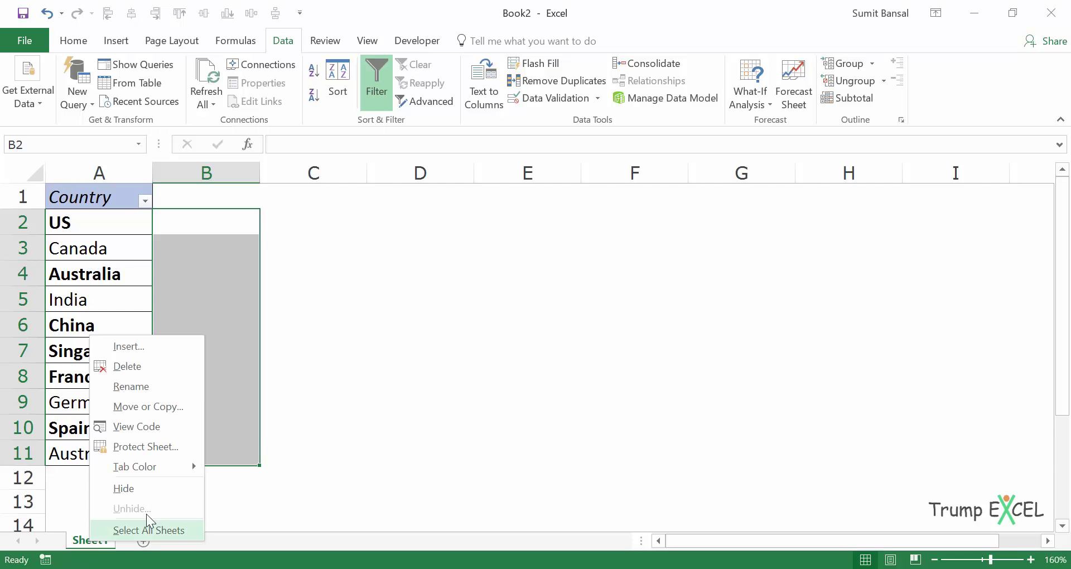
click(148, 427)
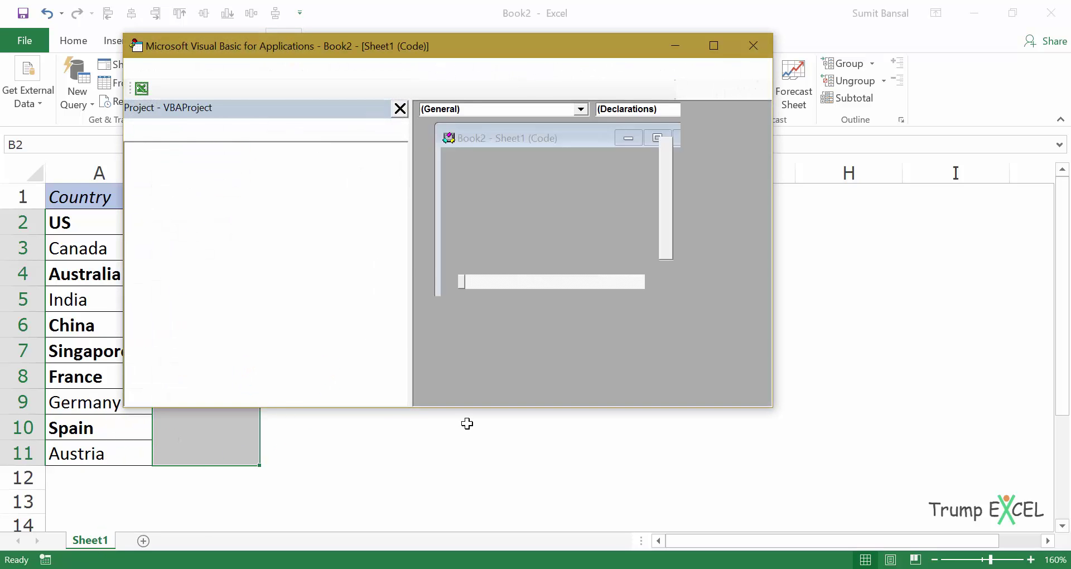
drag(447, 51, 528, 62)
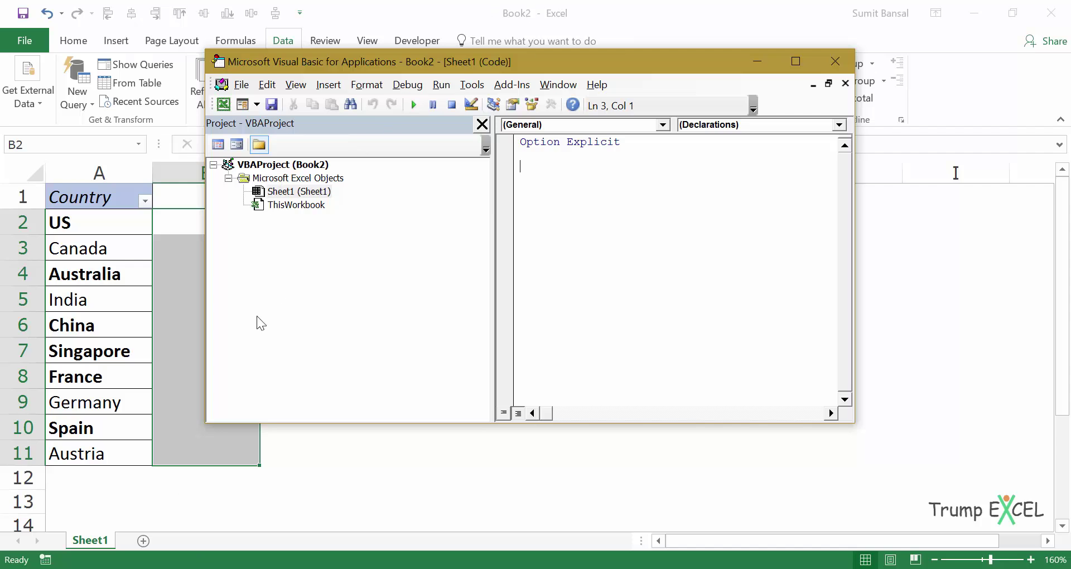
right_click(301, 191)
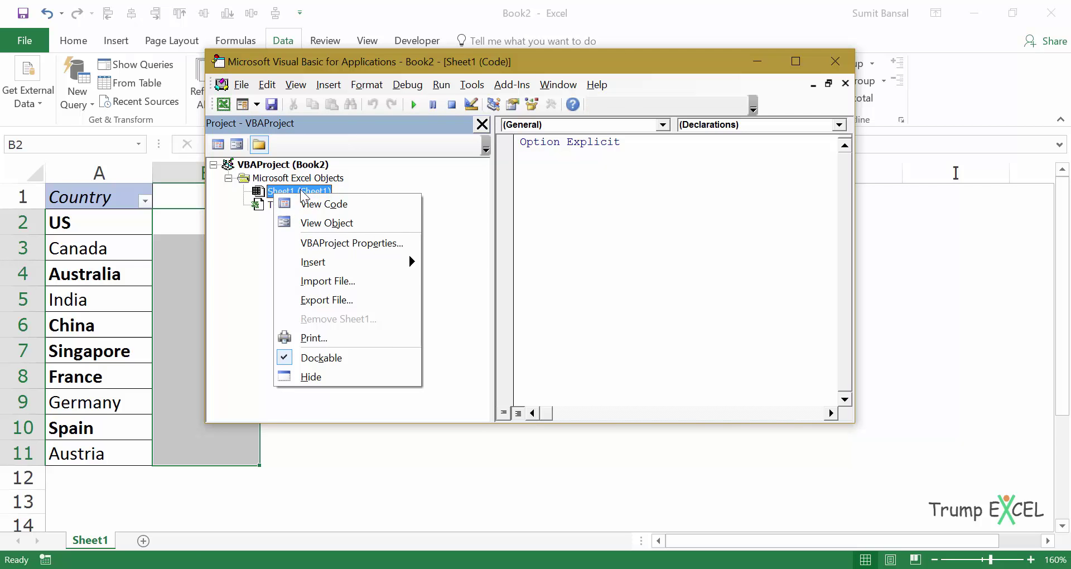
mouse_move(393, 262)
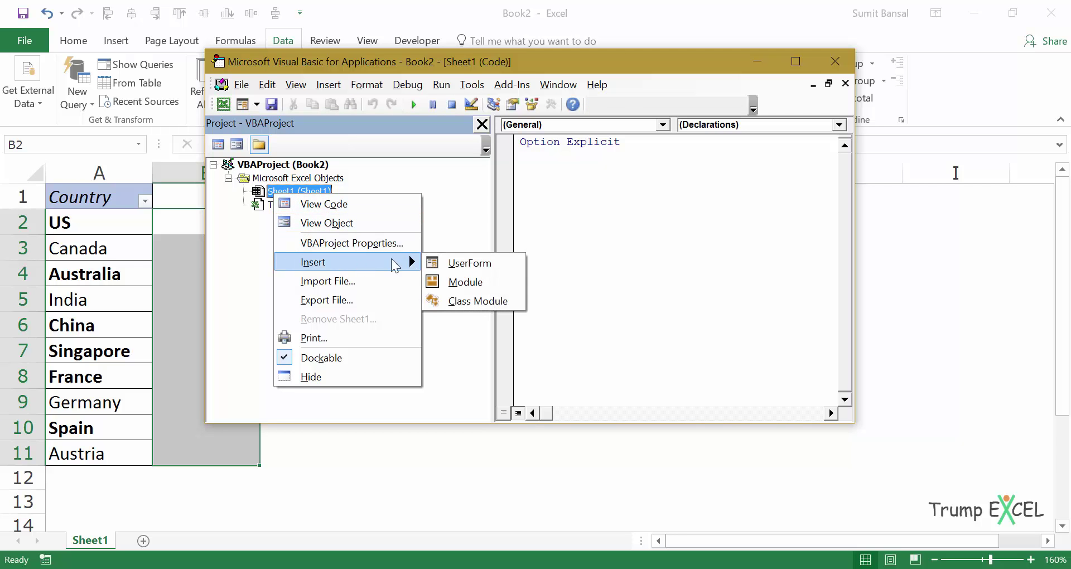
click(470, 282)
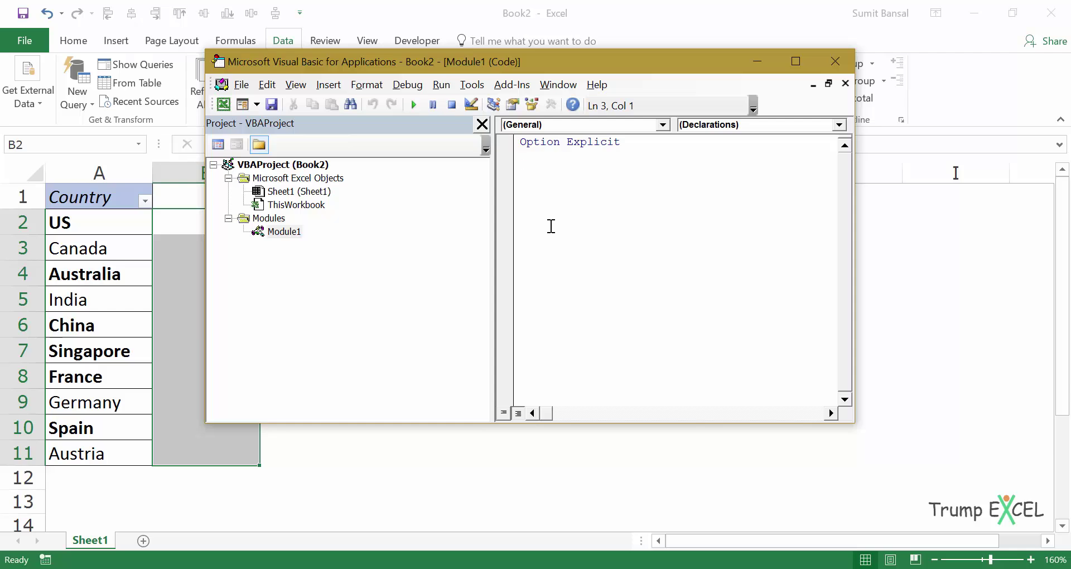
Step: Type the function header Function FilterBoldText(CellRef As Range) in Module1
text(Functinon Filterold)
key(BackSpace)
key(BackSpace)
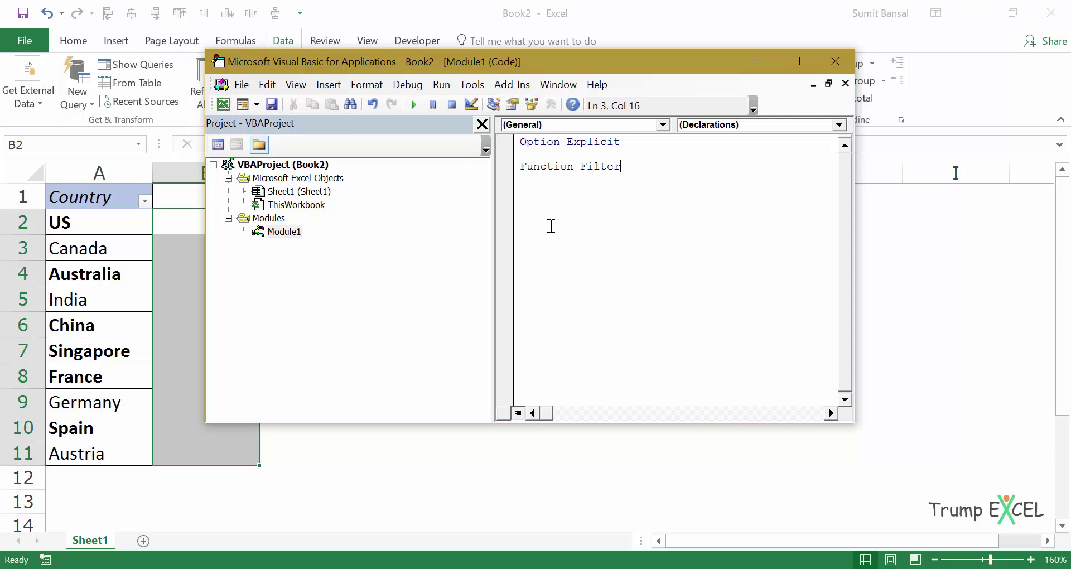
text(BoldText(CellRef as)
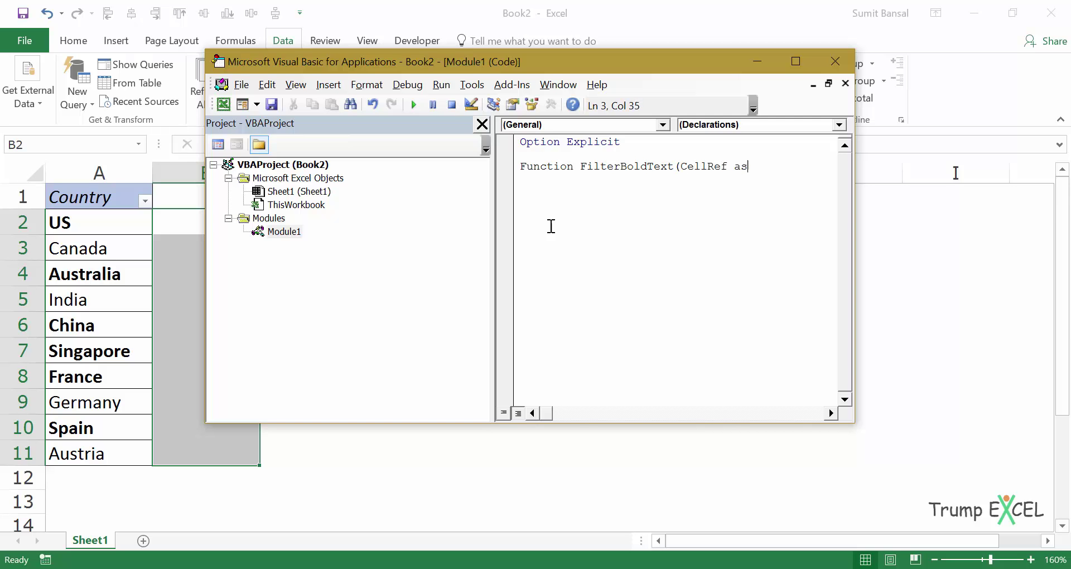
text( Ra)
key(Tab)
text())
drag(535, 60, 607, 56)
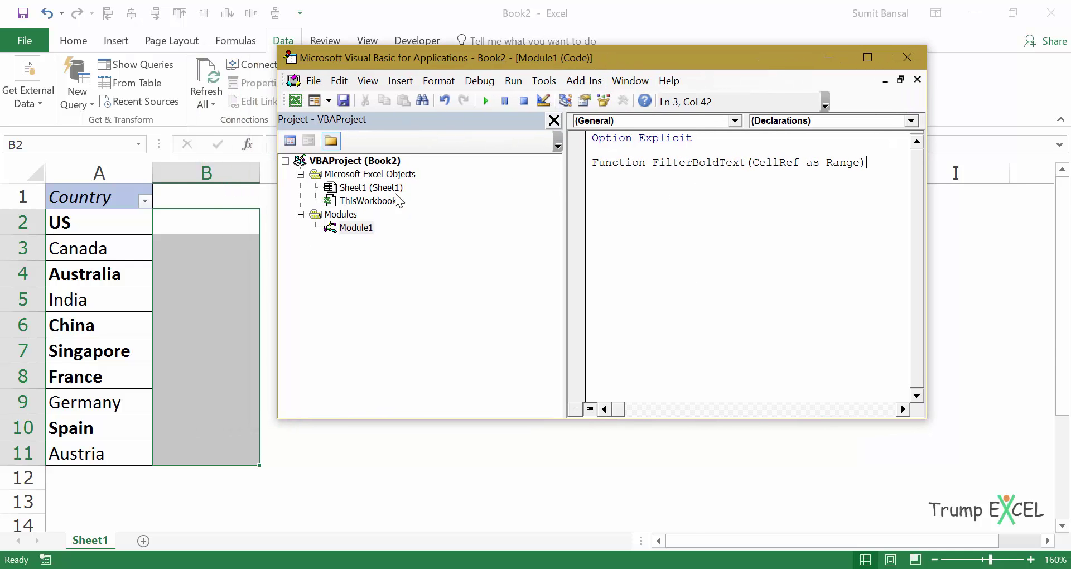
Step: Add the body line FilterBoldText = CellRef.Font.Bold and highlight its expression
key(Return)
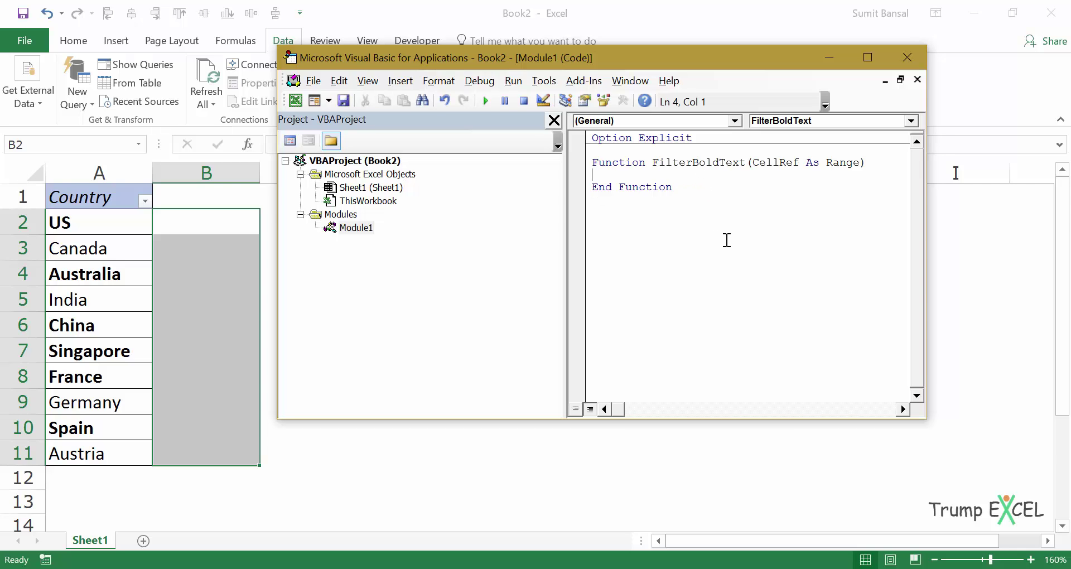
text(FilterBoldText = CellRef)
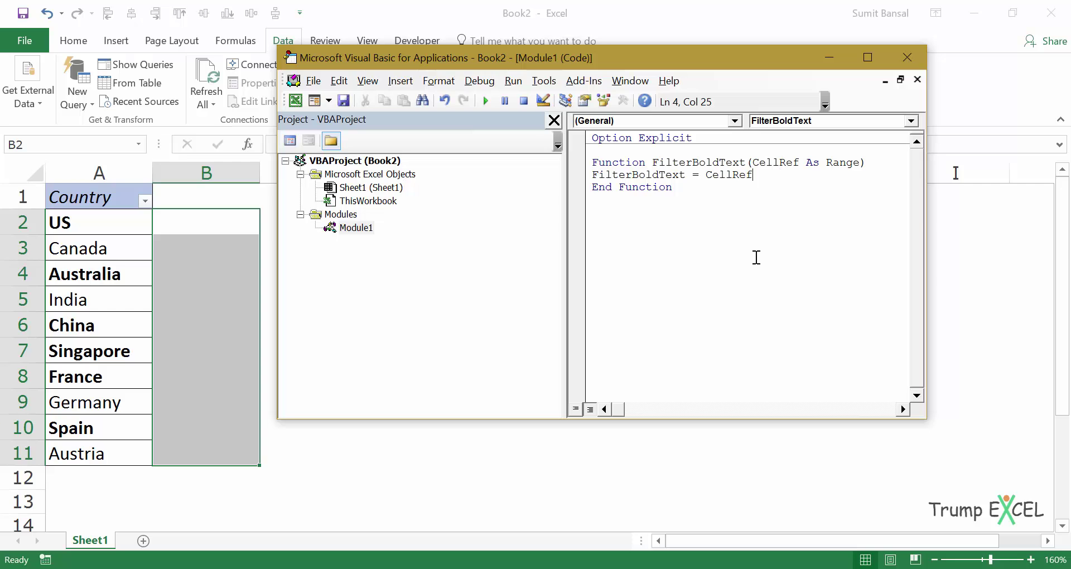
text(.Font)
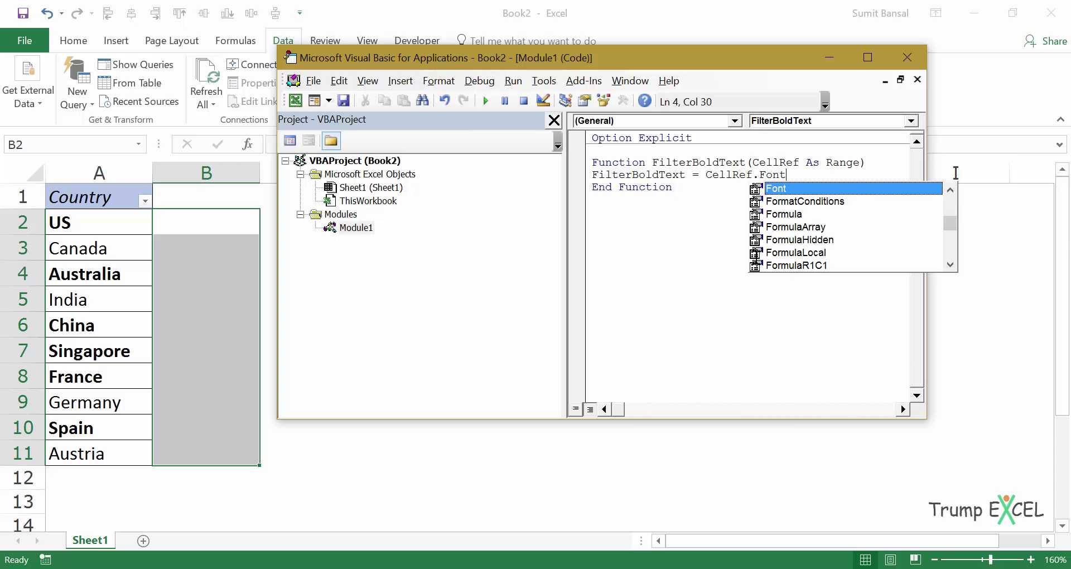
text(.)
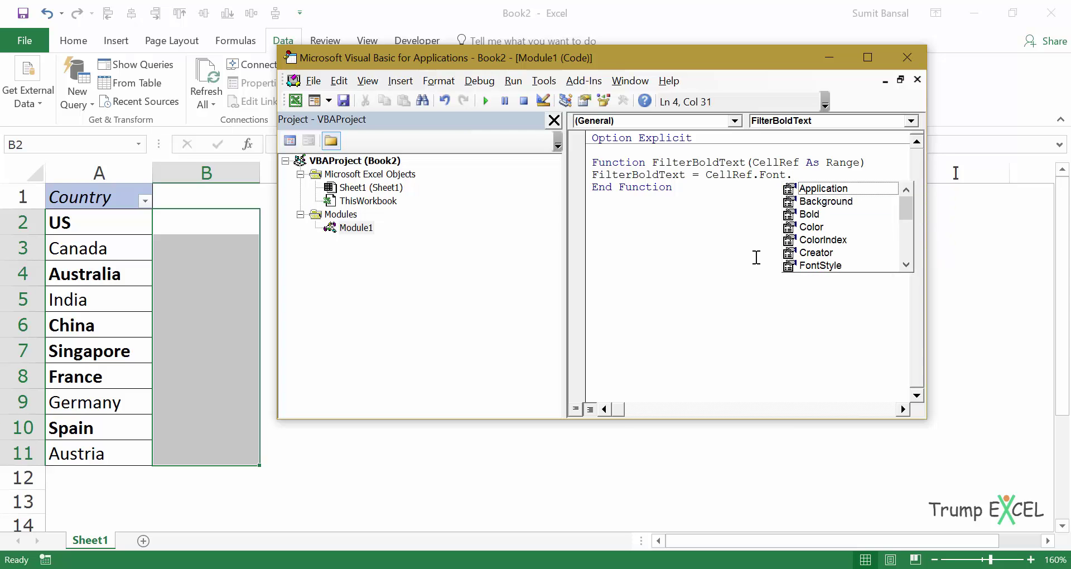
text(Bold)
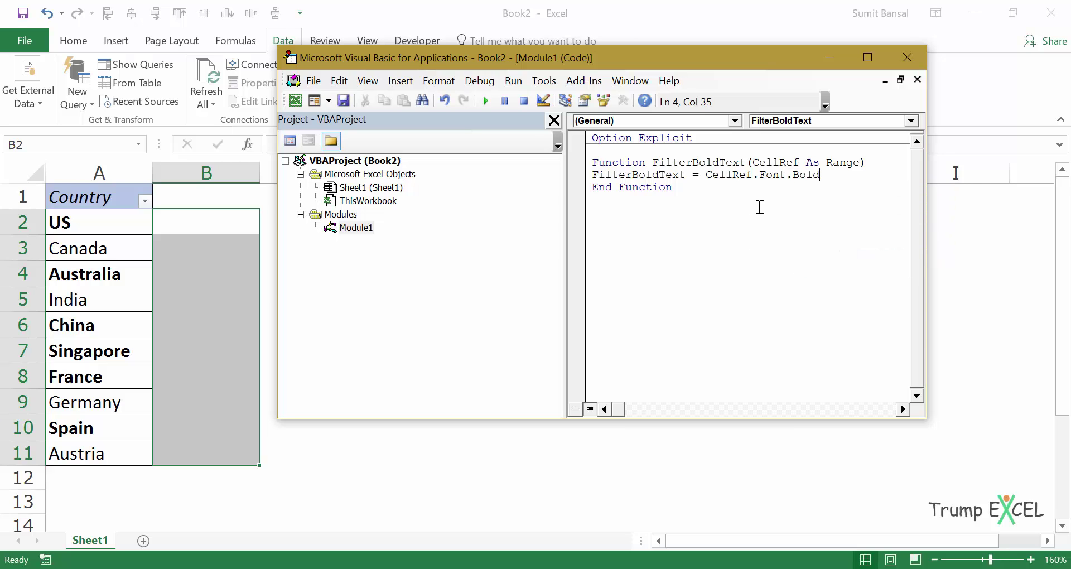
drag(705, 175, 820, 175)
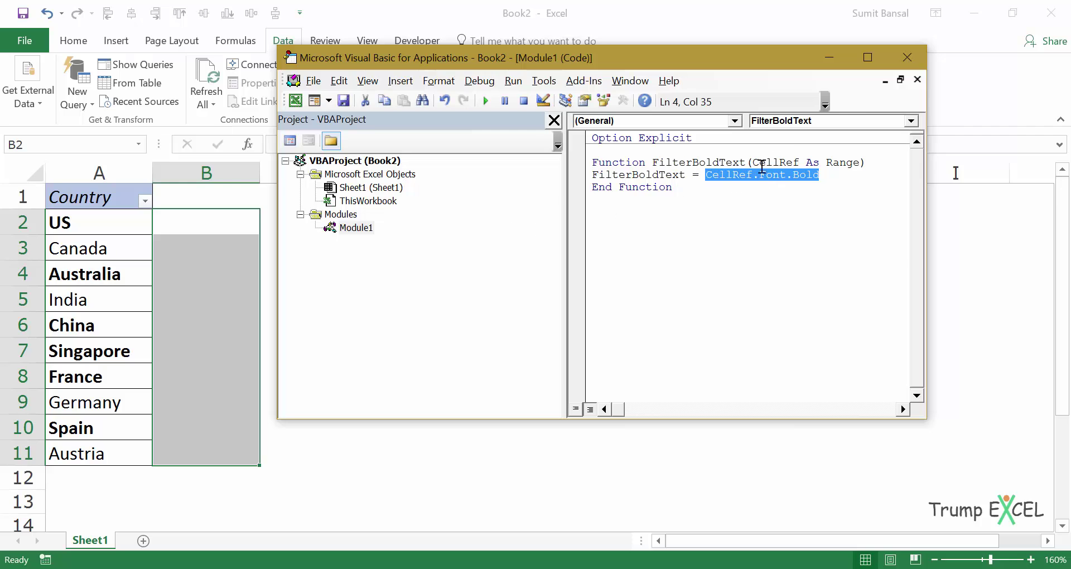
Step: Enter =FilterBoldText(A2) in B2 and fill it down to B11
click(914, 63)
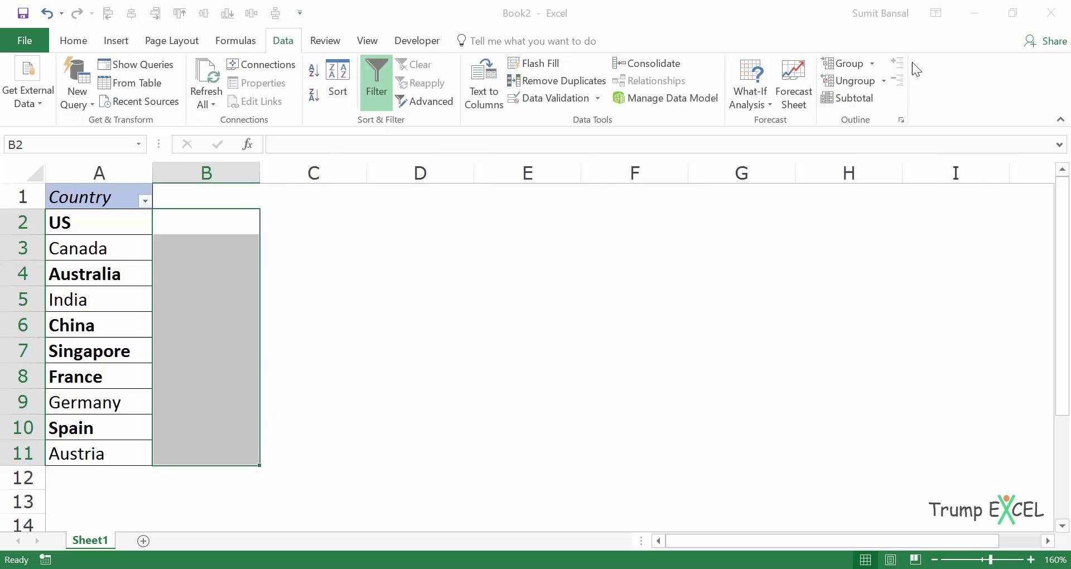
click(218, 225)
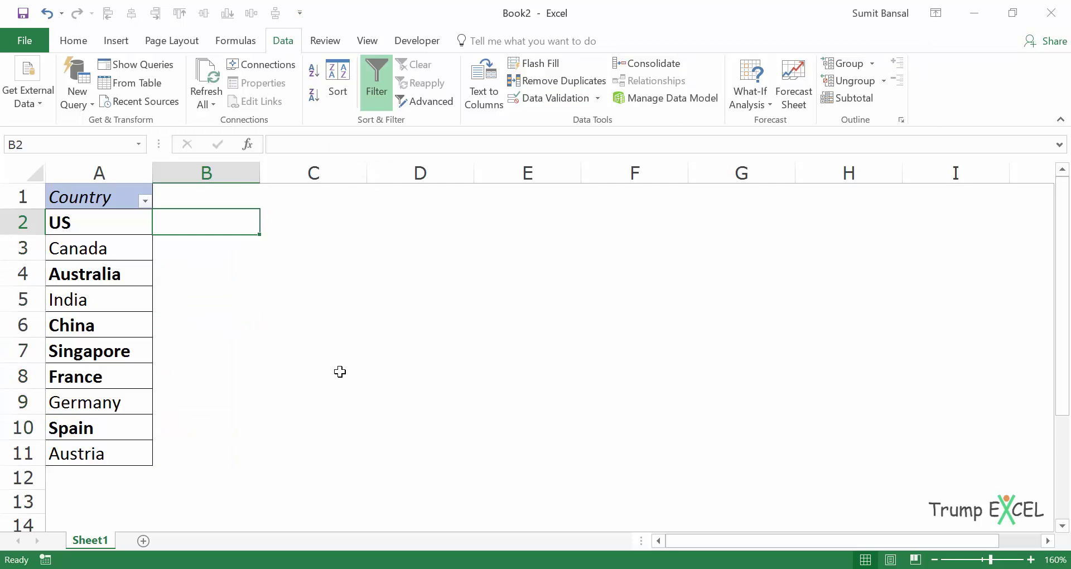
text(=fil)
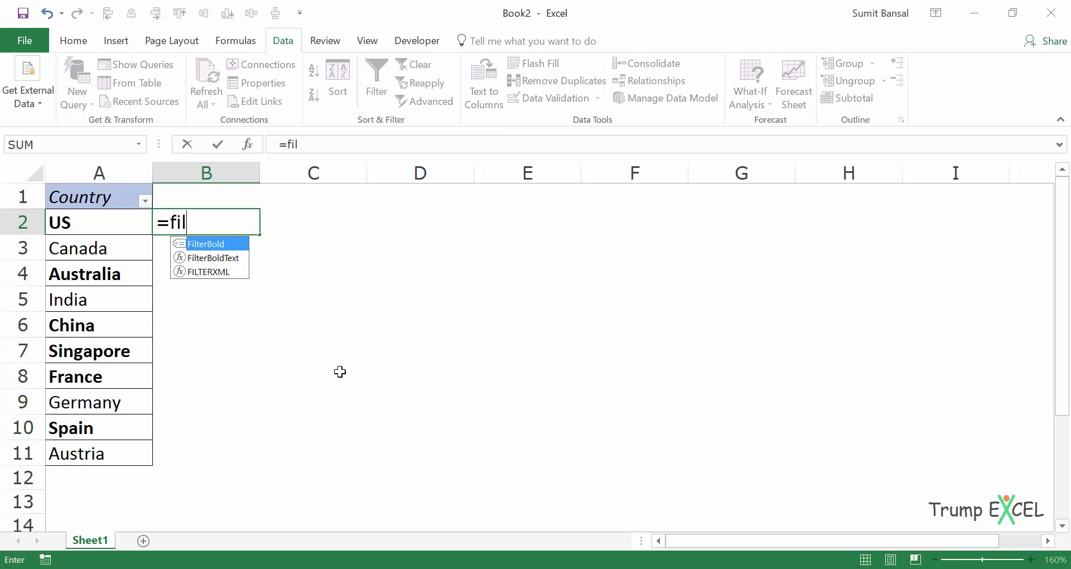
key(Down)
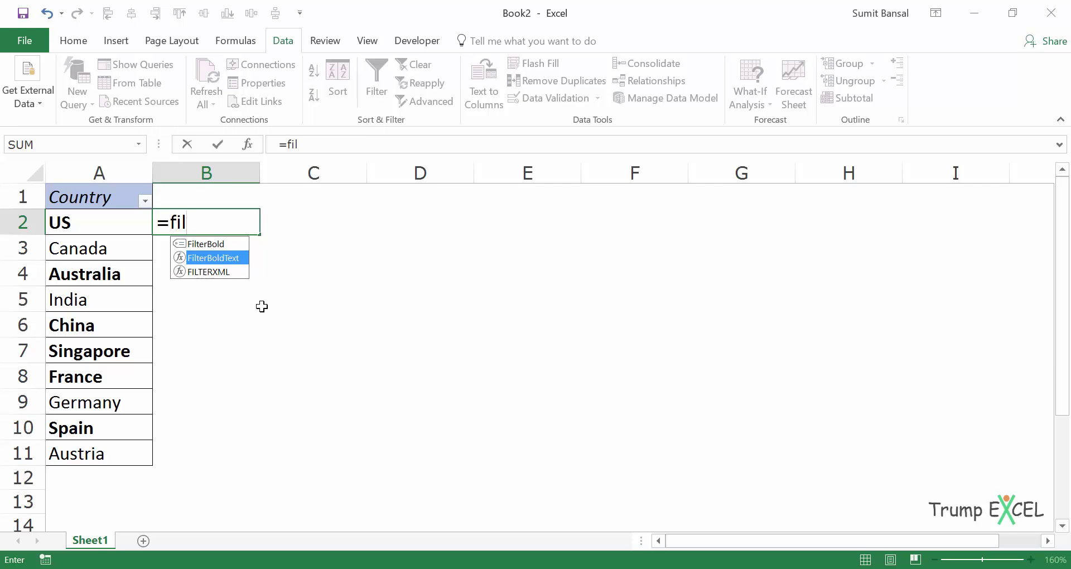
double_click(223, 257)
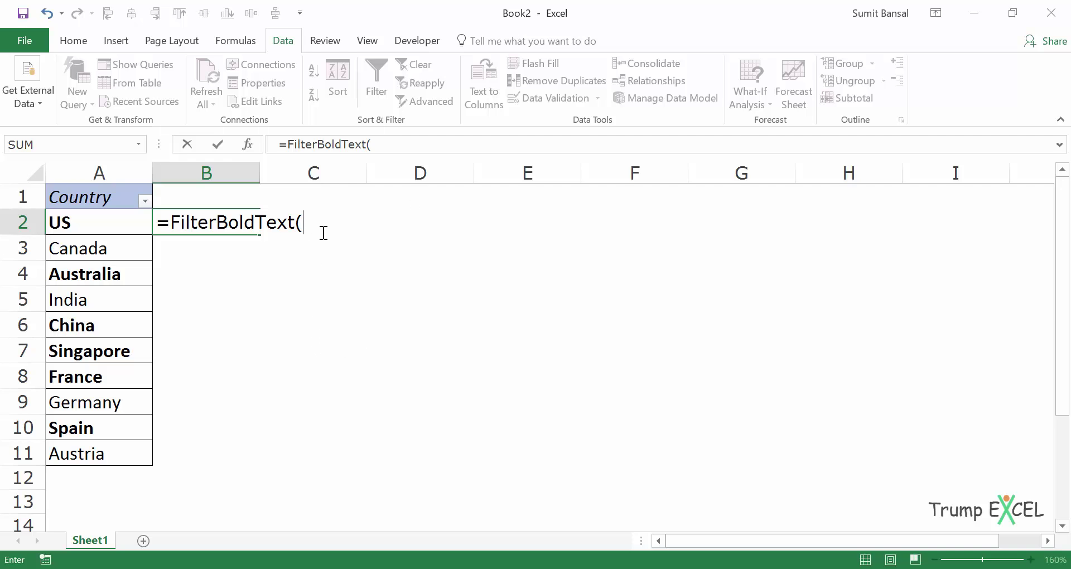
click(112, 225)
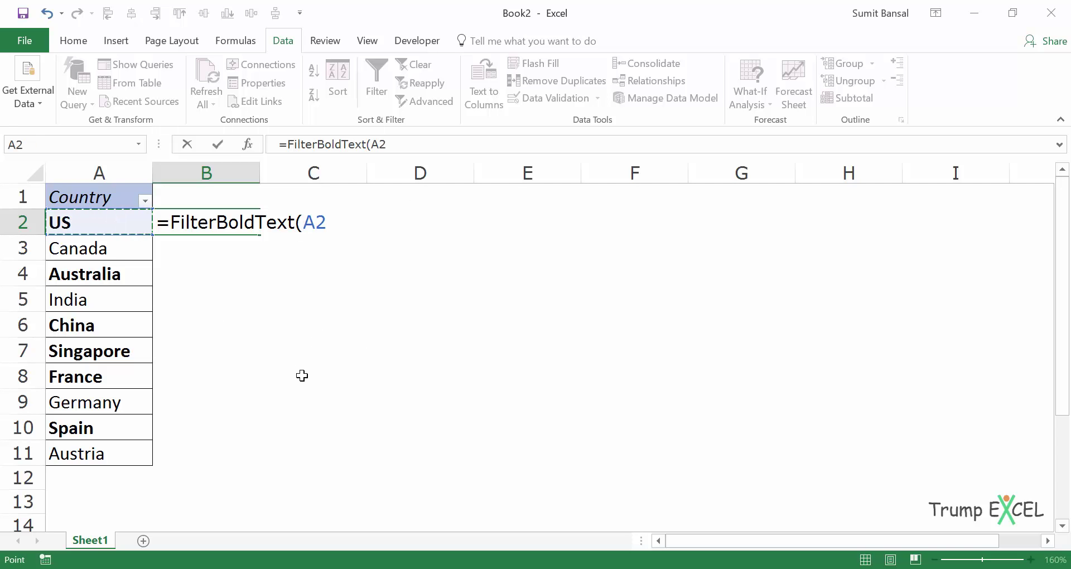
text())
key(Return)
key(Up)
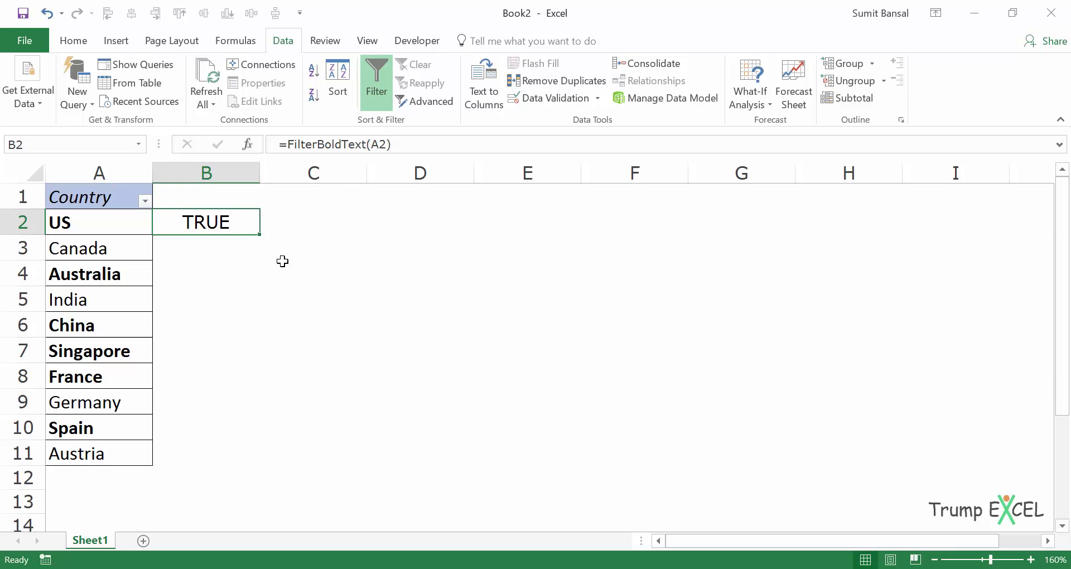
double_click(260, 235)
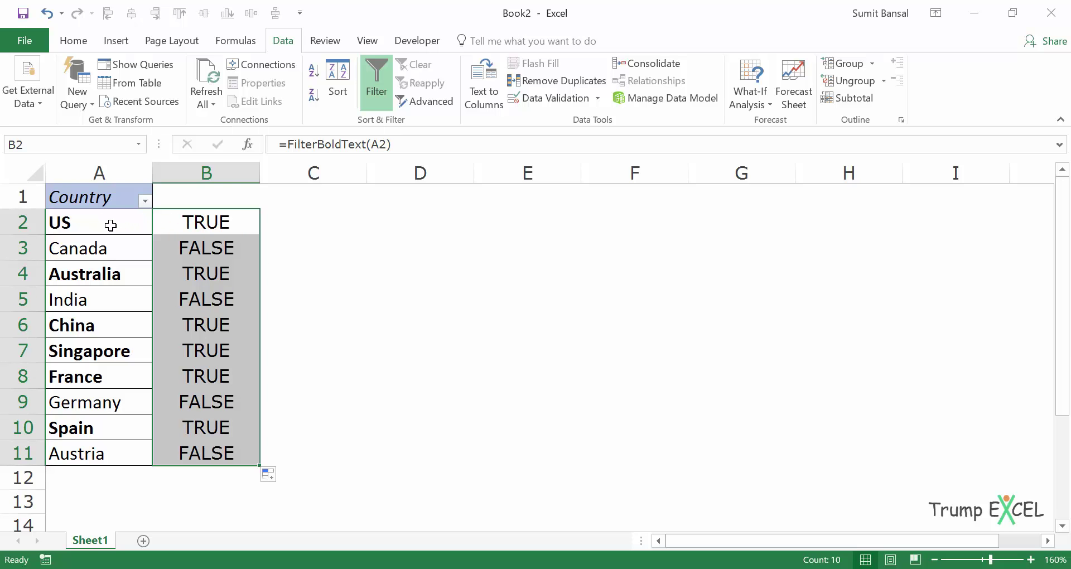
Step: Type the header 'T/F' in cell B1
click(207, 248)
key(Up)
key(Up)
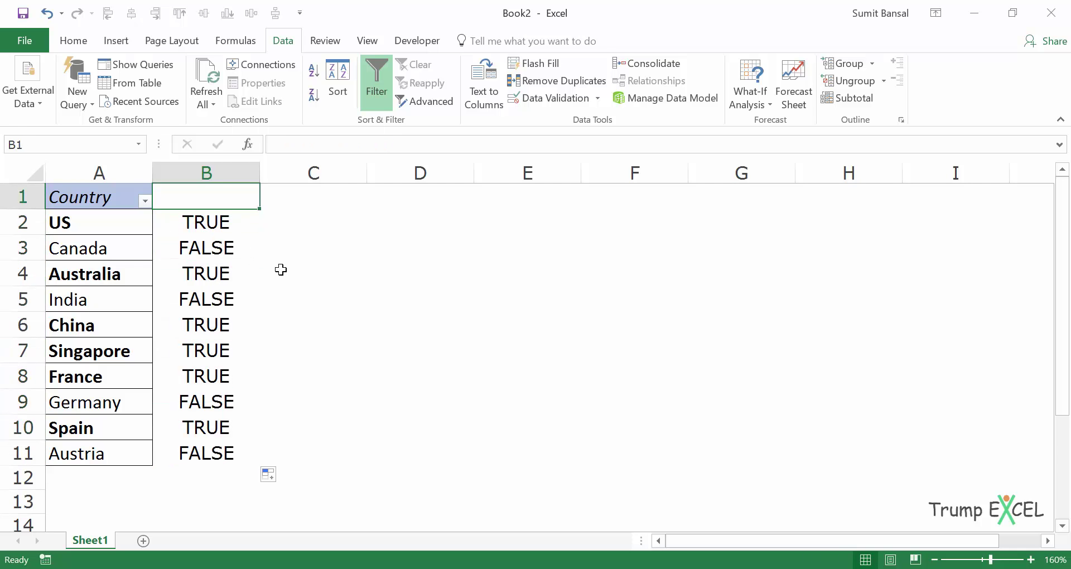
text(T/F)
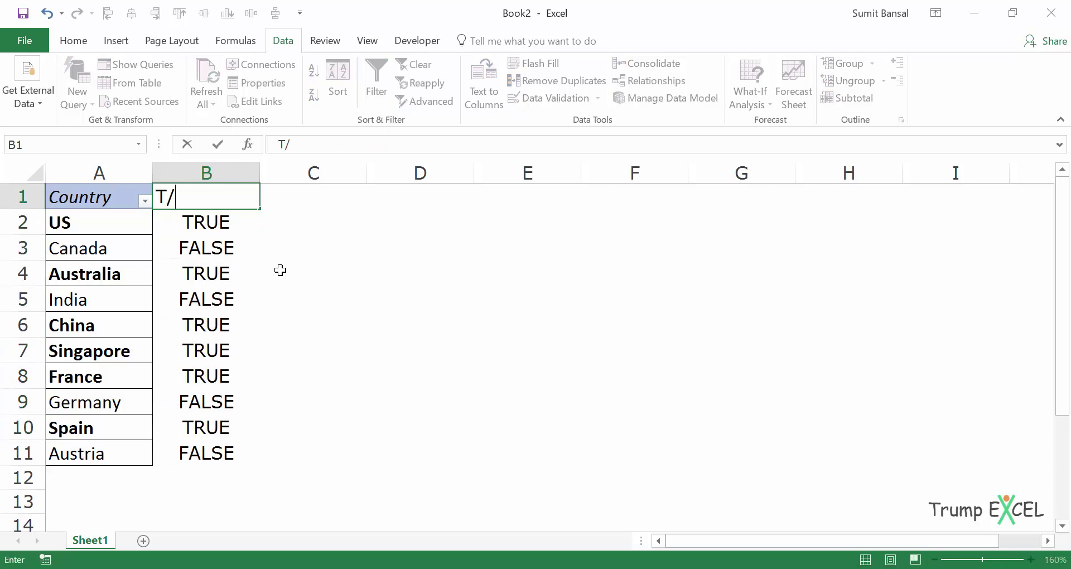
key(Return)
key(Up)
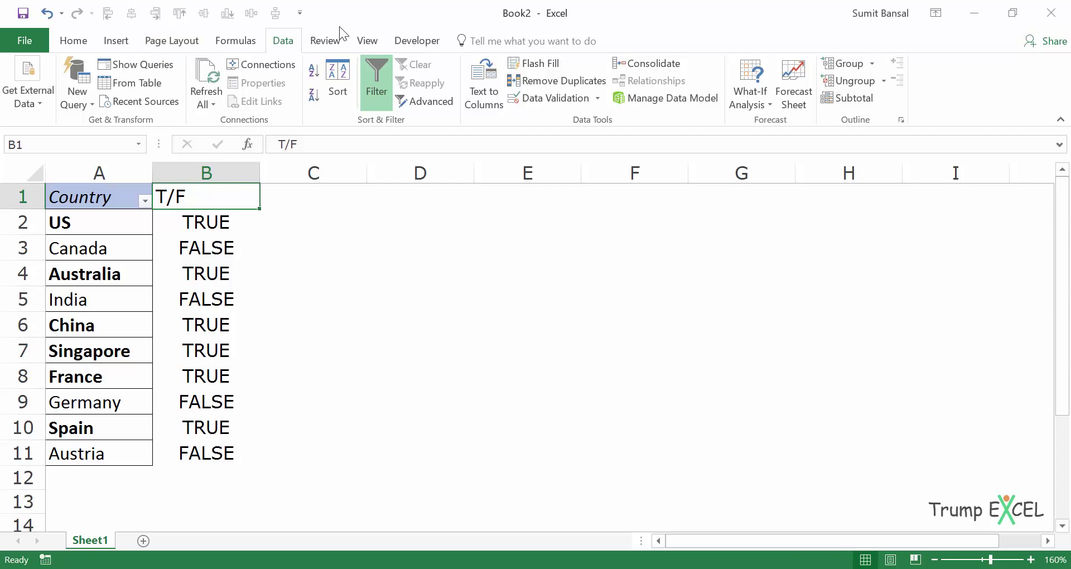
Step: Reapply the filter and show only TRUE rows in the T/F column
click(374, 81)
click(373, 81)
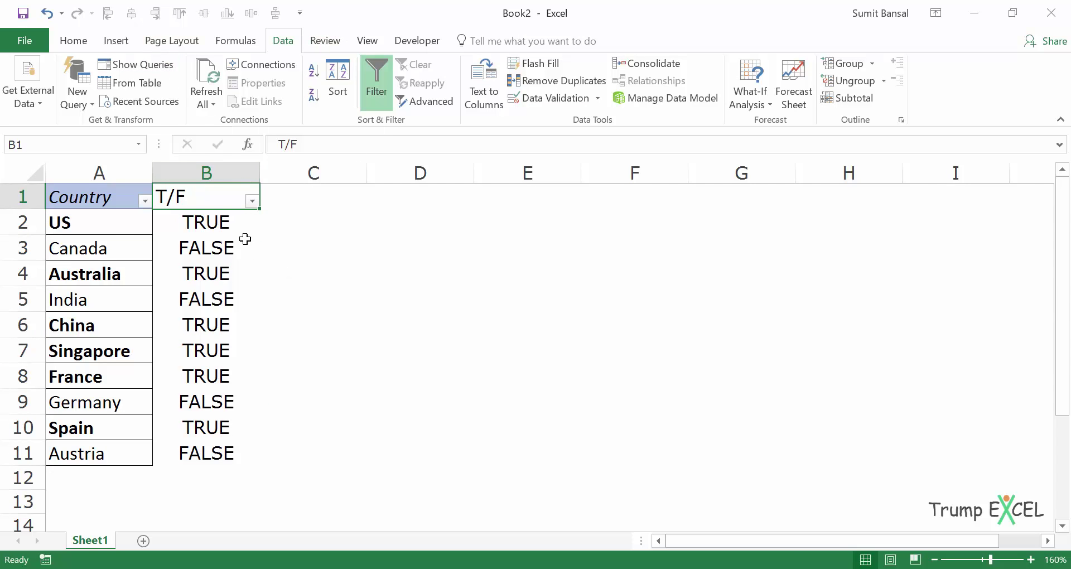
click(252, 202)
click(80, 364)
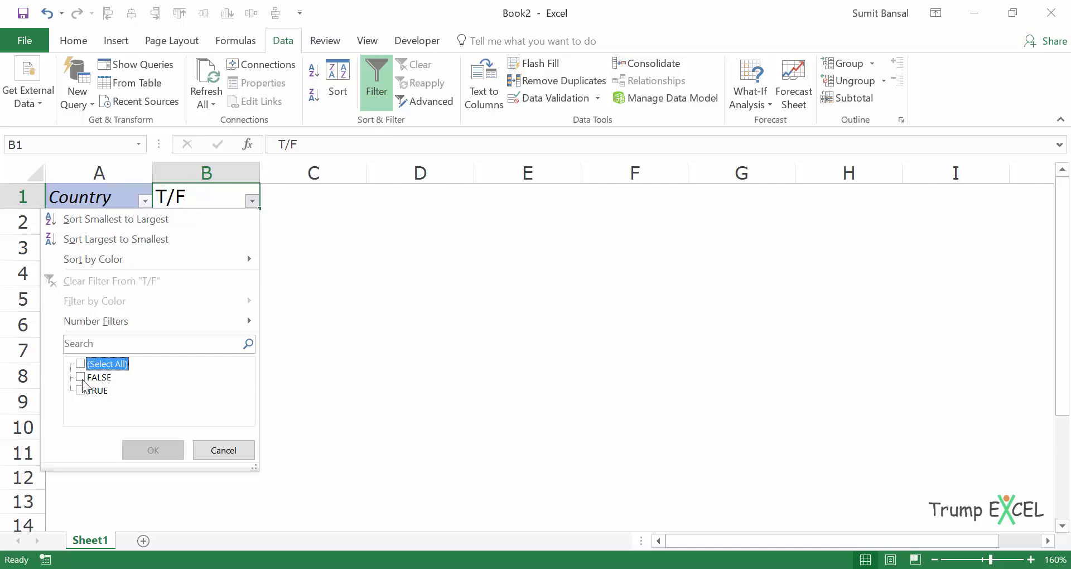
click(81, 390)
click(141, 450)
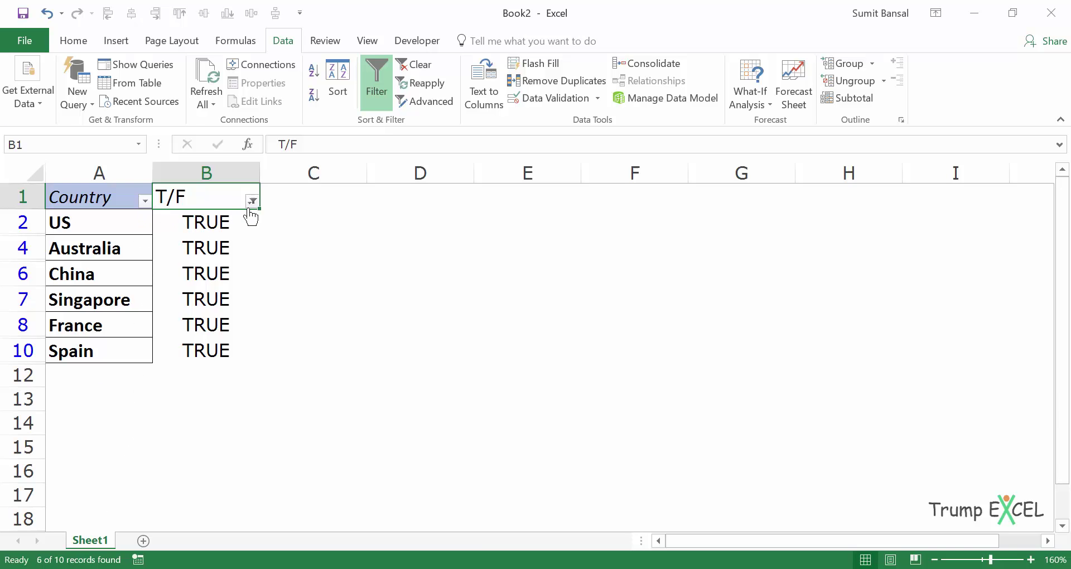
mouse_move(253, 205)
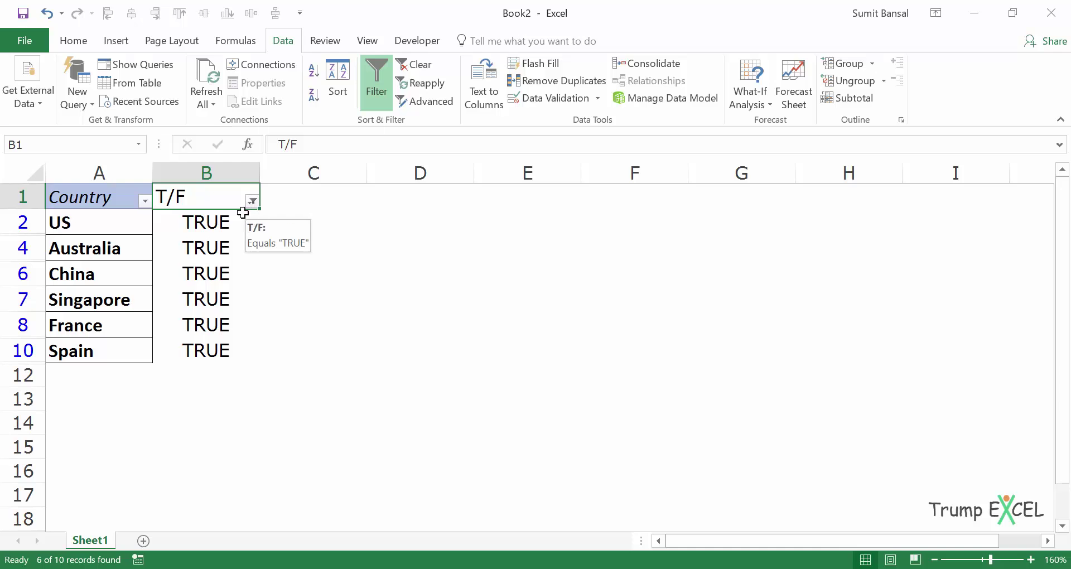